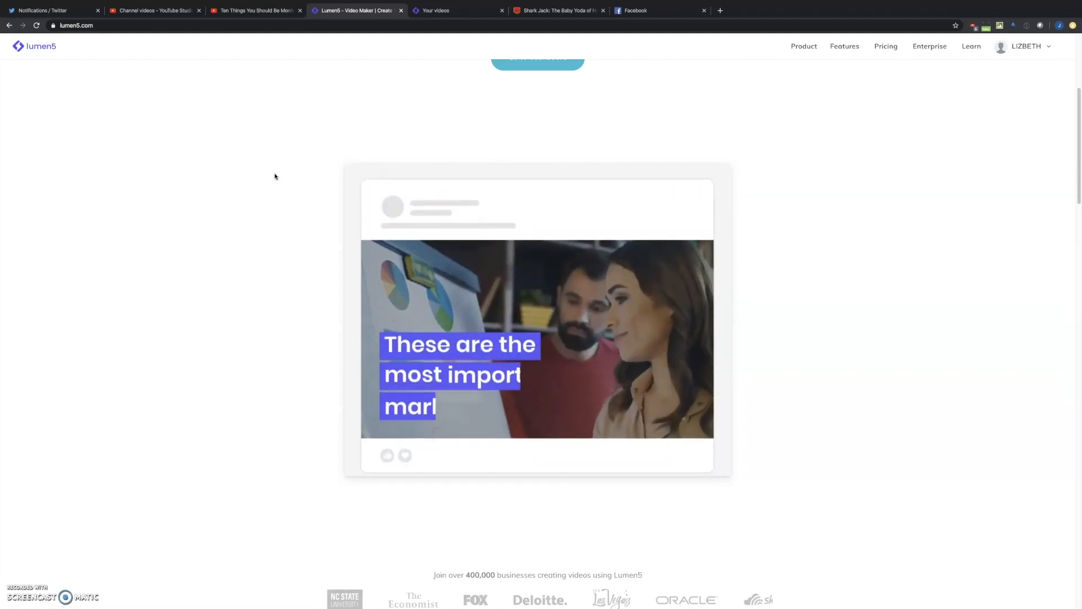
Look through the Lumen5 home page down to its footer and open the pricing page
{"action": "scroll", "coordinate": [275, 177], "scroll_direction": "down", "scroll_amount": 2}
{"action": "scroll", "coordinate": [275, 176], "scroll_direction": "down", "scroll_amount": 10}
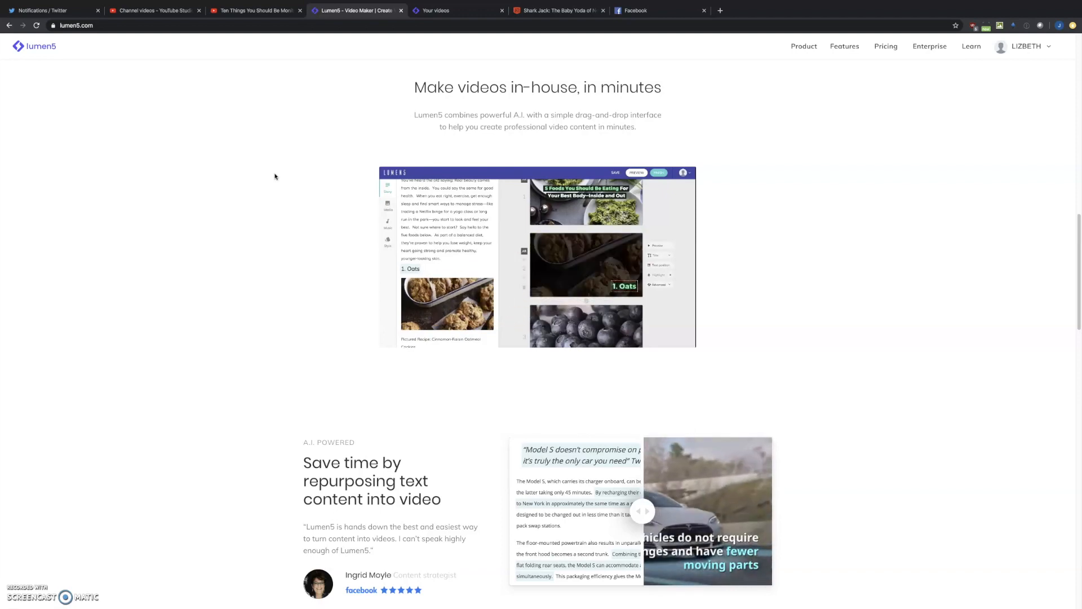
{"action": "scroll", "coordinate": [276, 176], "scroll_direction": "down", "scroll_amount": 2}
{"action": "scroll", "coordinate": [276, 176], "scroll_direction": "down", "scroll_amount": 10}
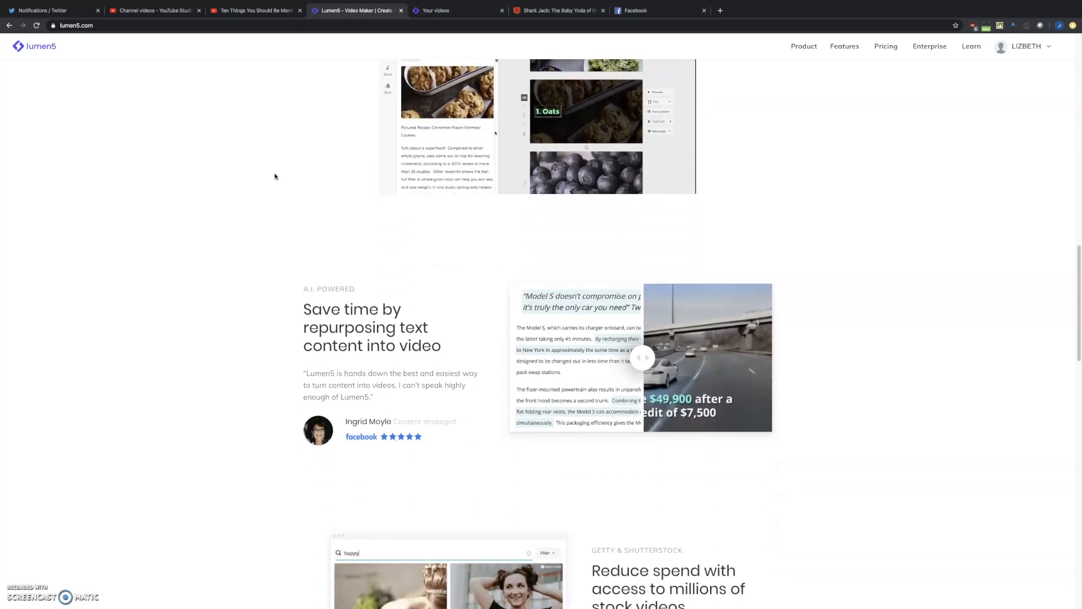
{"action": "scroll", "coordinate": [275, 176], "scroll_direction": "down", "scroll_amount": 12}
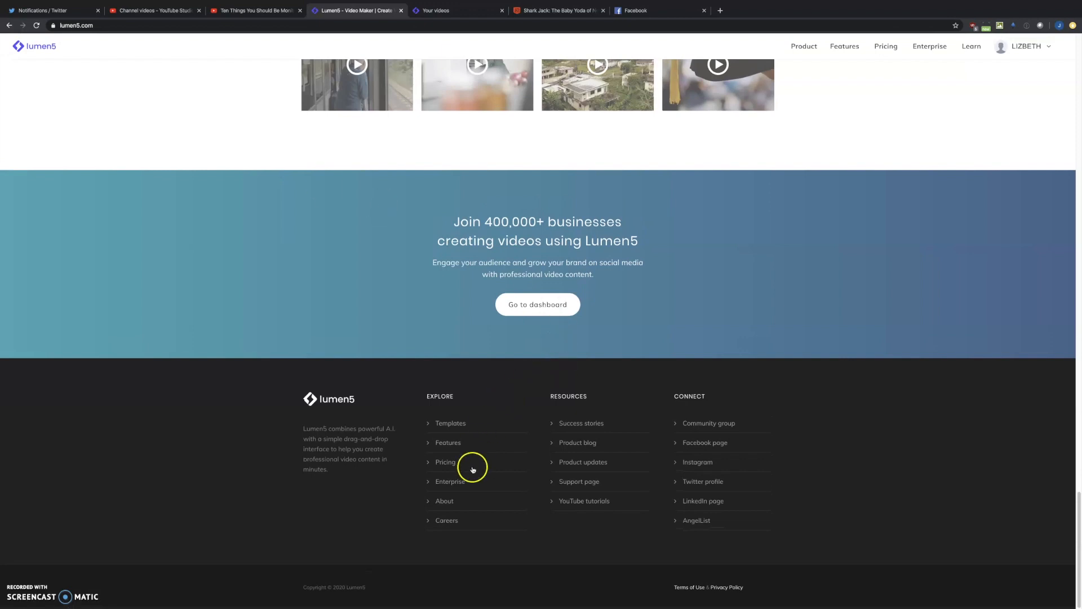
{"action": "left_click", "coordinate": [449, 464]}
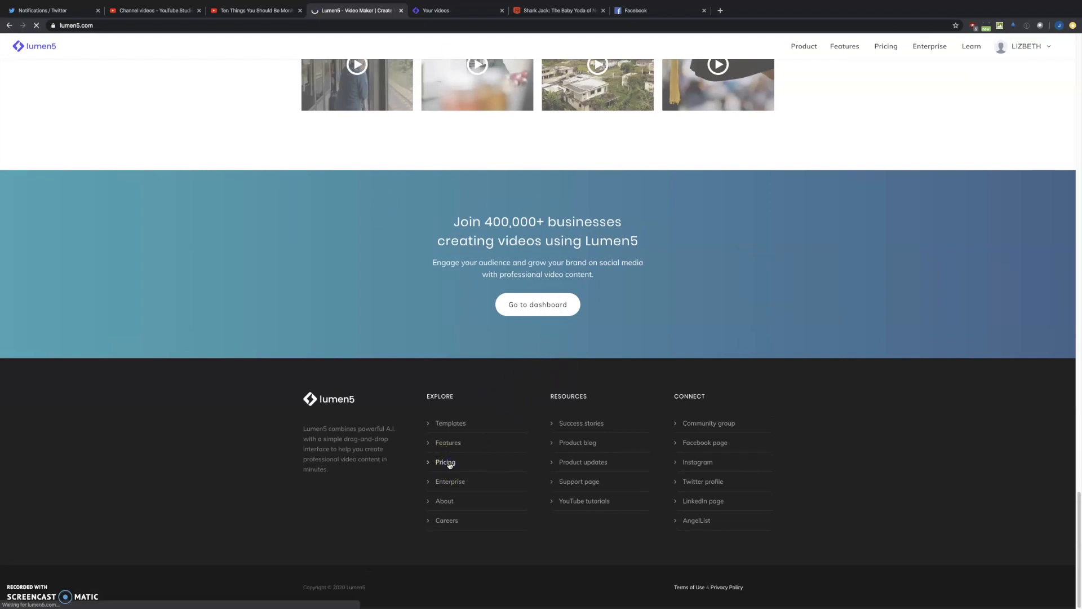
Compare the plans on the pricing page, highlighting the free-forever offer and its monthly video allowance
{"action": "scroll", "coordinate": [217, 354], "scroll_direction": "down", "scroll_amount": 1}
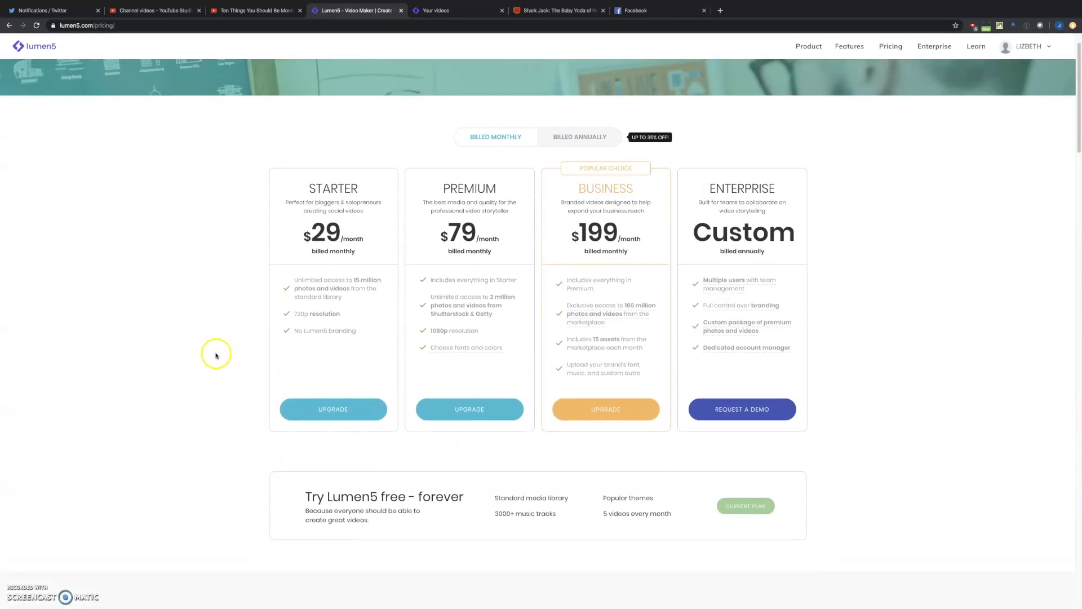
{"action": "left_click_drag", "start_coordinate": [327, 498], "coordinate": [463, 500]}
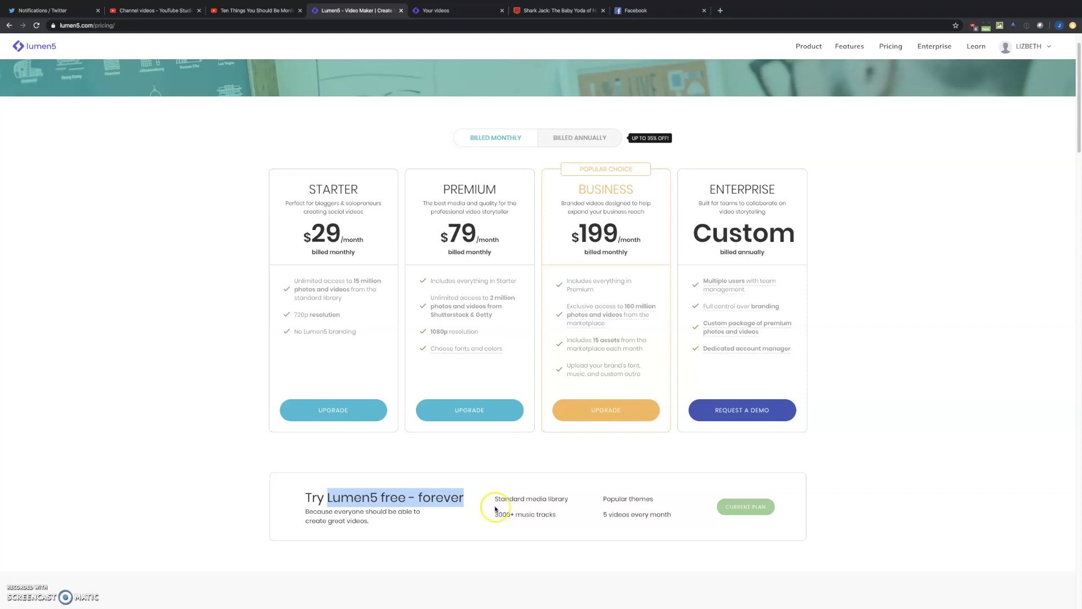
{"action": "left_click_drag", "start_coordinate": [495, 514], "coordinate": [673, 518]}
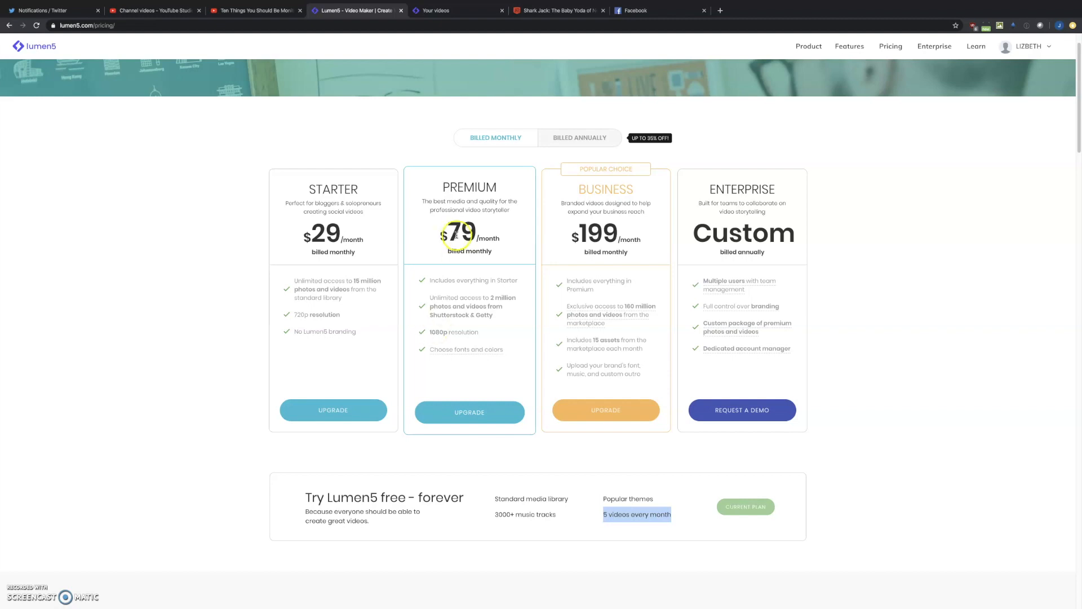
Switch to the Your videos dashboard and open the account's workspaces
{"action": "mouse_move", "coordinate": [450, 0]}
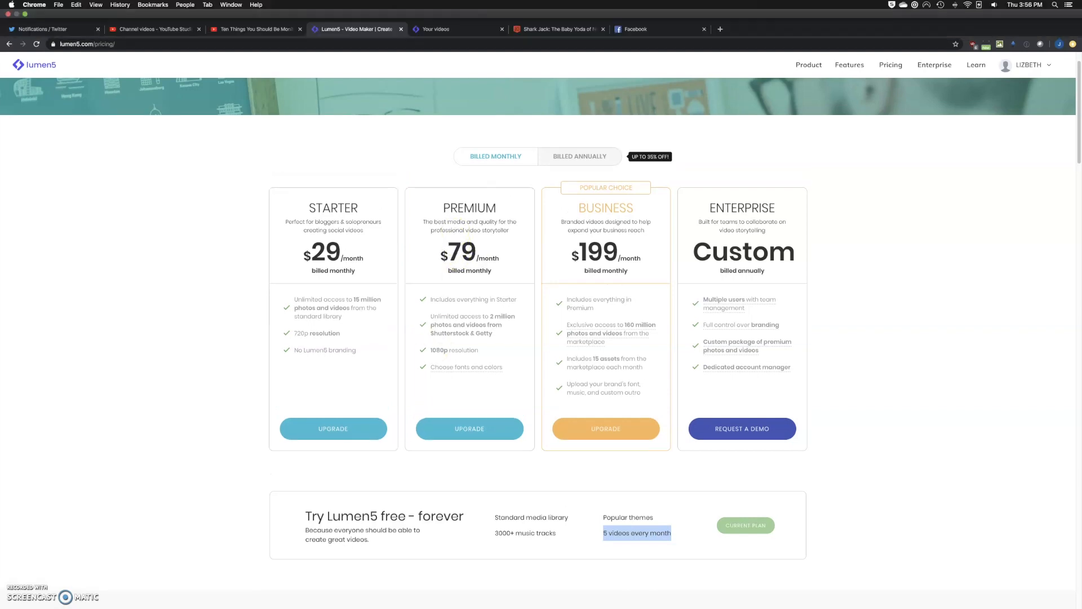
{"action": "left_click", "coordinate": [444, 30]}
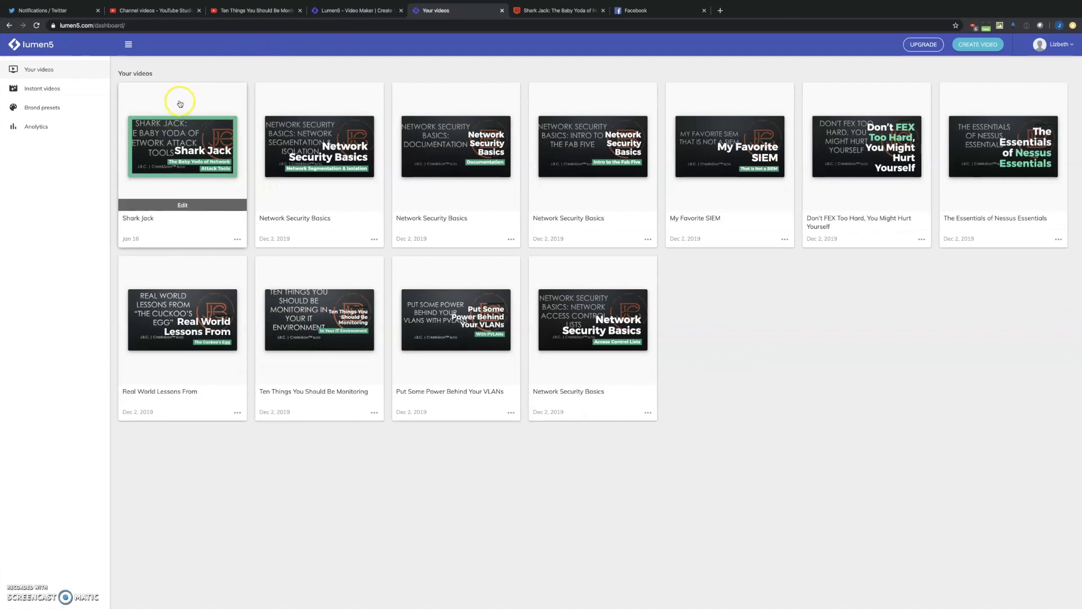
{"action": "left_click", "coordinate": [1054, 44]}
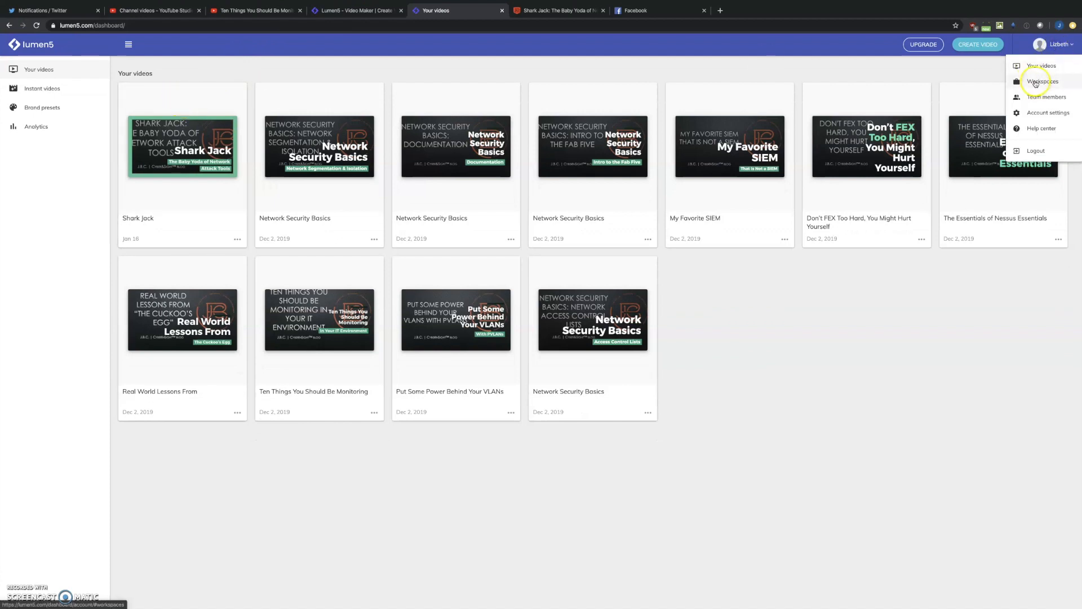
{"action": "left_click", "coordinate": [1035, 82]}
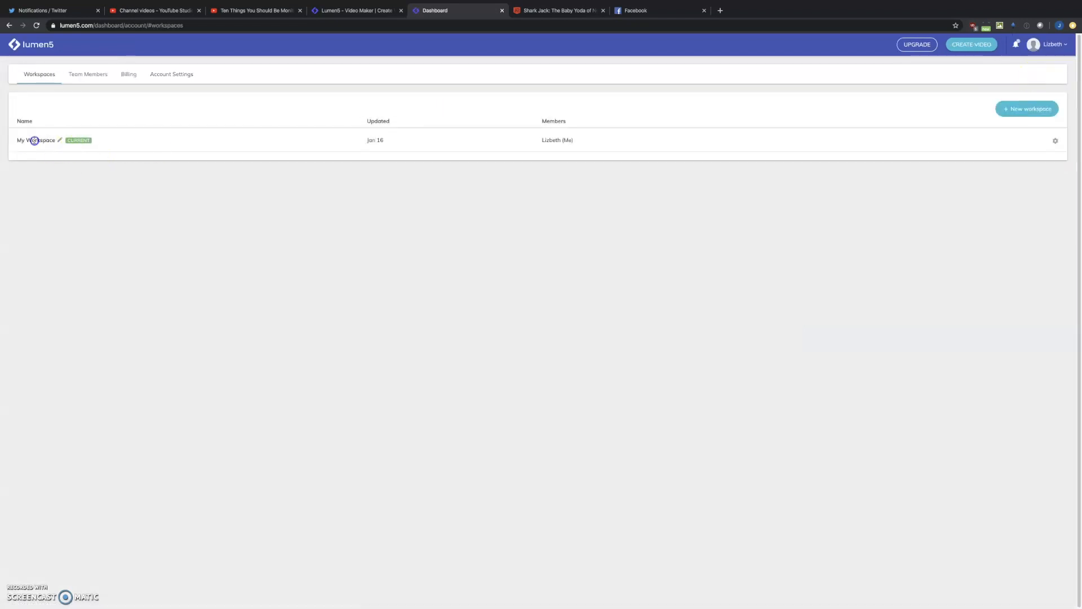
Leave the workspaces page without renaming the workspace and return to the list of your videos
{"action": "left_click", "coordinate": [35, 141]}
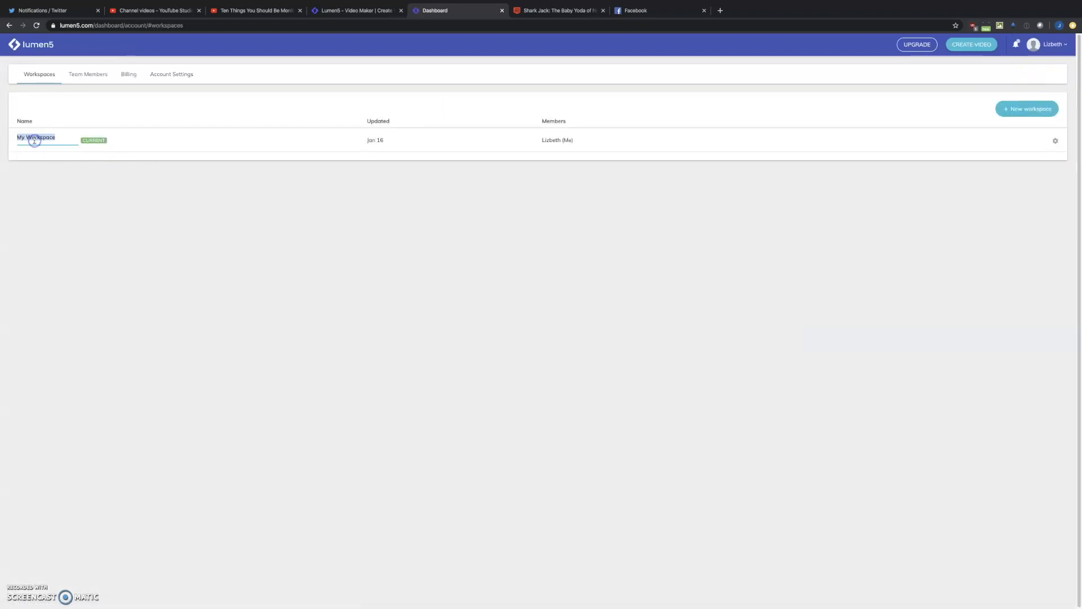
{"action": "left_click", "coordinate": [1048, 46]}
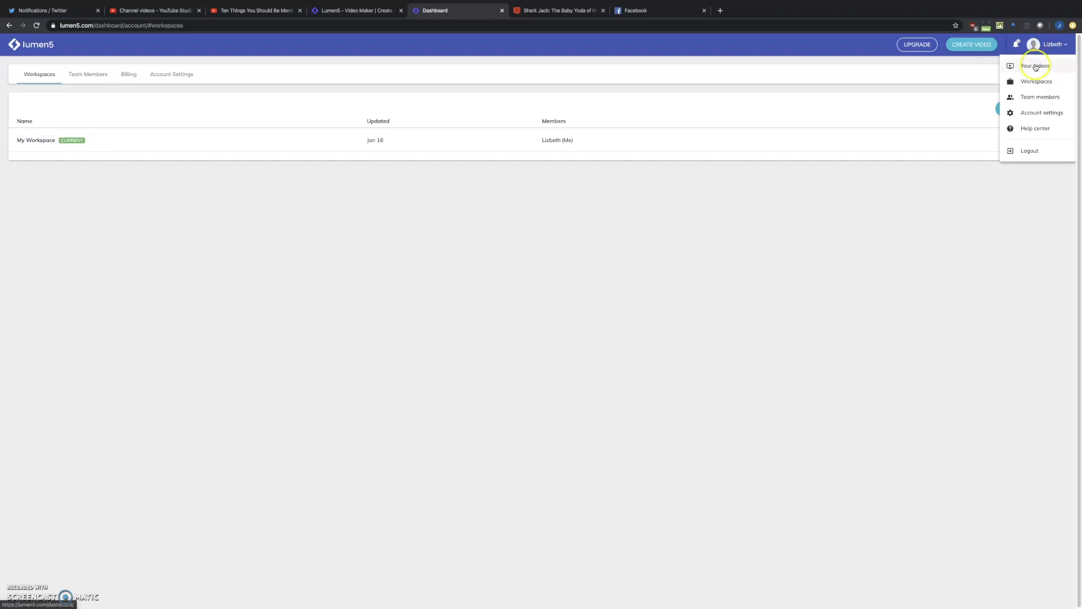
{"action": "left_click", "coordinate": [1032, 67]}
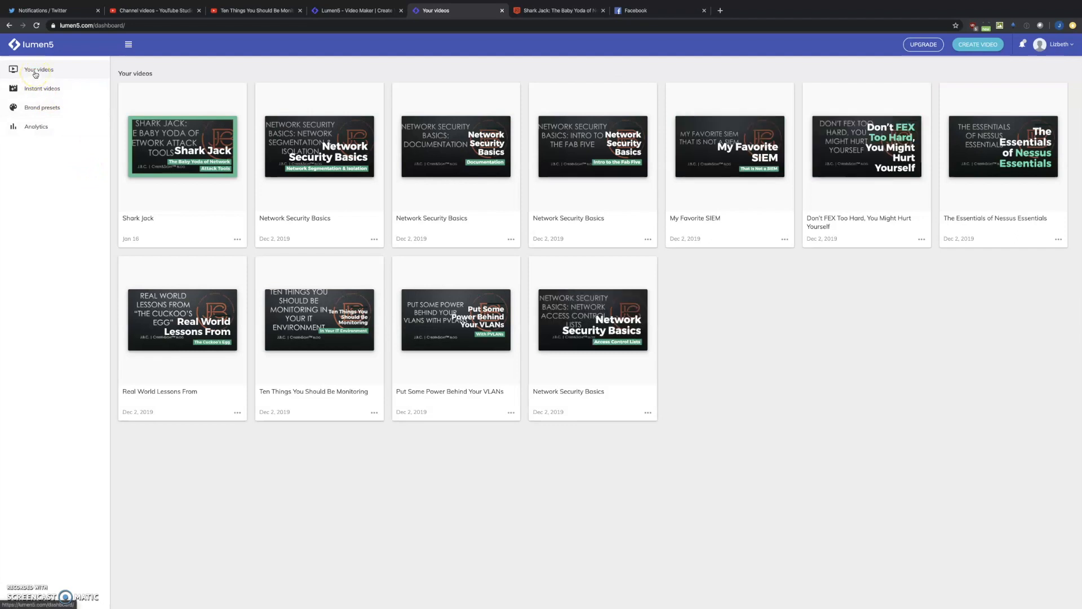
Edit the page address back to lumen5.com/ and open the suggested Create a Video page
{"action": "left_click", "coordinate": [143, 27]}
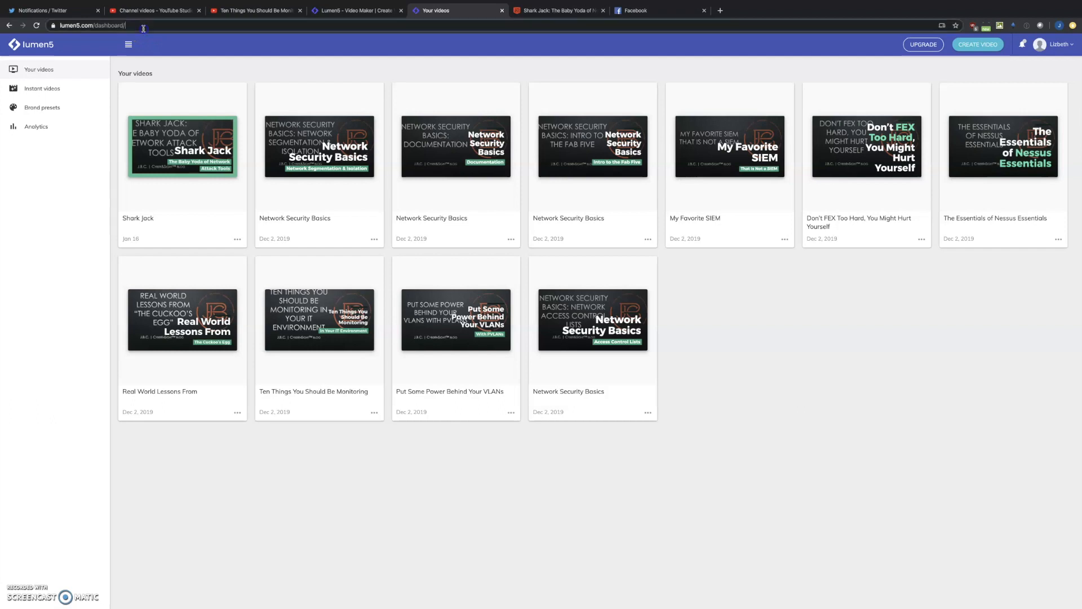
{"action": "left_click", "coordinate": [144, 27]}
{"action": "left_click", "coordinate": [160, 26]}
{"action": "key", "text": "BackSpace"}
{"action": "key", "text": "BackSpace"}
{"action": "key", "text": "BackSpace"}
{"action": "key", "text": "BackSpace"}
{"action": "key", "text": "BackSpace"}
{"action": "key", "text": "BackSpace"}
{"action": "key", "text": "BackSpace"}
{"action": "key", "text": "BackSpace"}
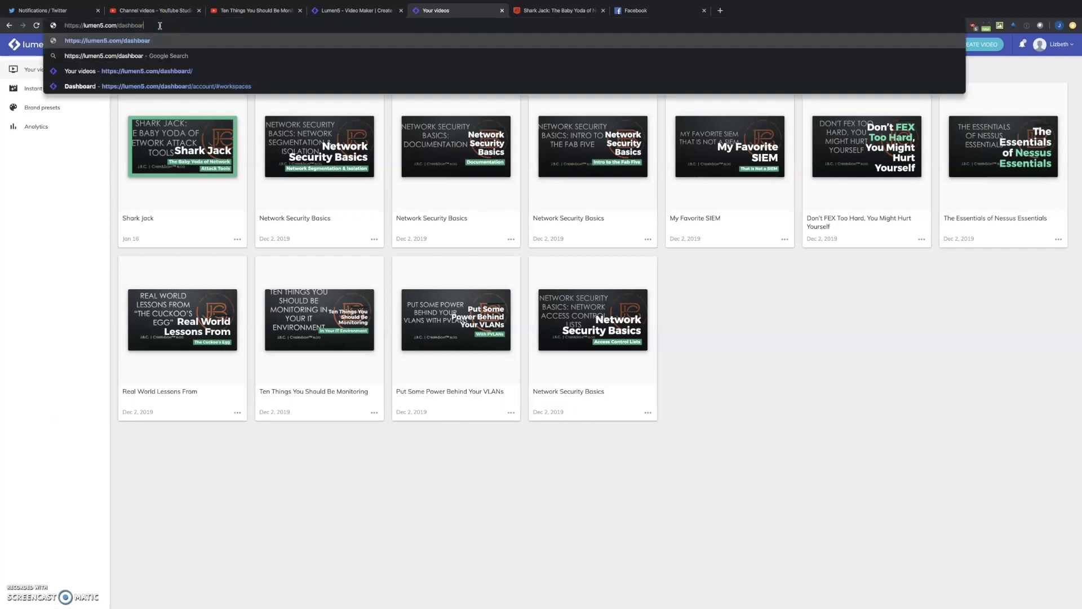
{"action": "key", "text": "BackSpace"}
{"action": "key", "text": "BackSpace"}
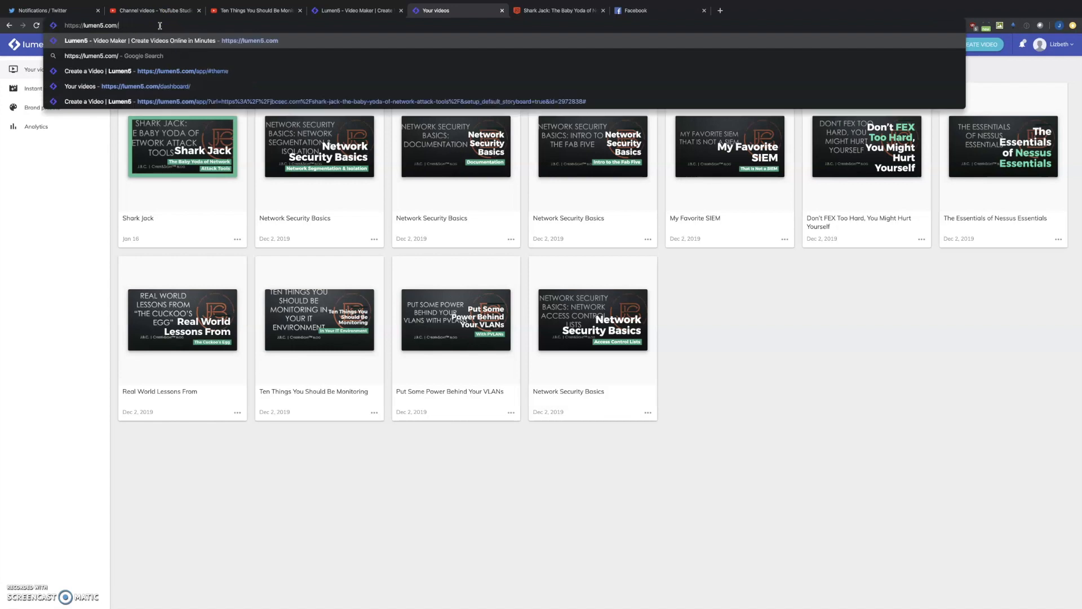
{"action": "left_click", "coordinate": [159, 71]}
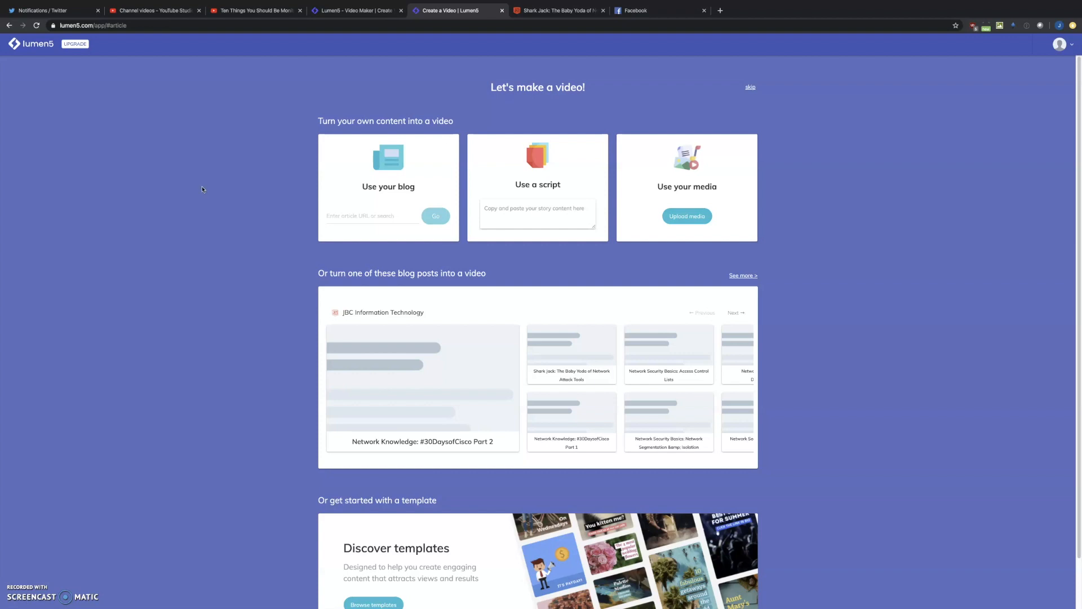
Examine the blog URL option and browse the JBC Information Technology blog posts available for conversion into a video
{"action": "left_click", "coordinate": [387, 217]}
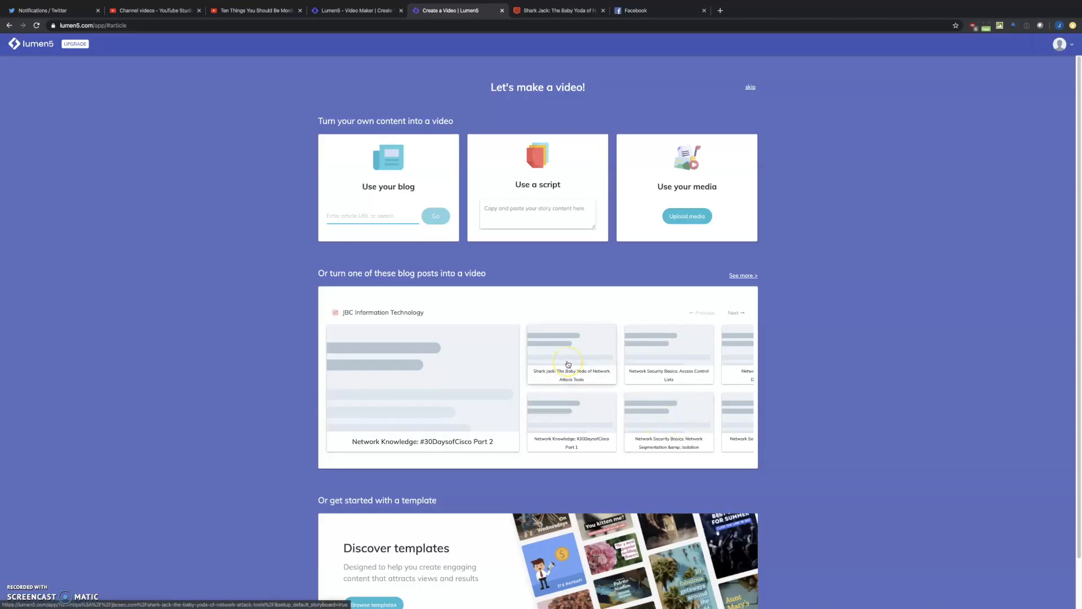
{"action": "left_click", "coordinate": [736, 312]}
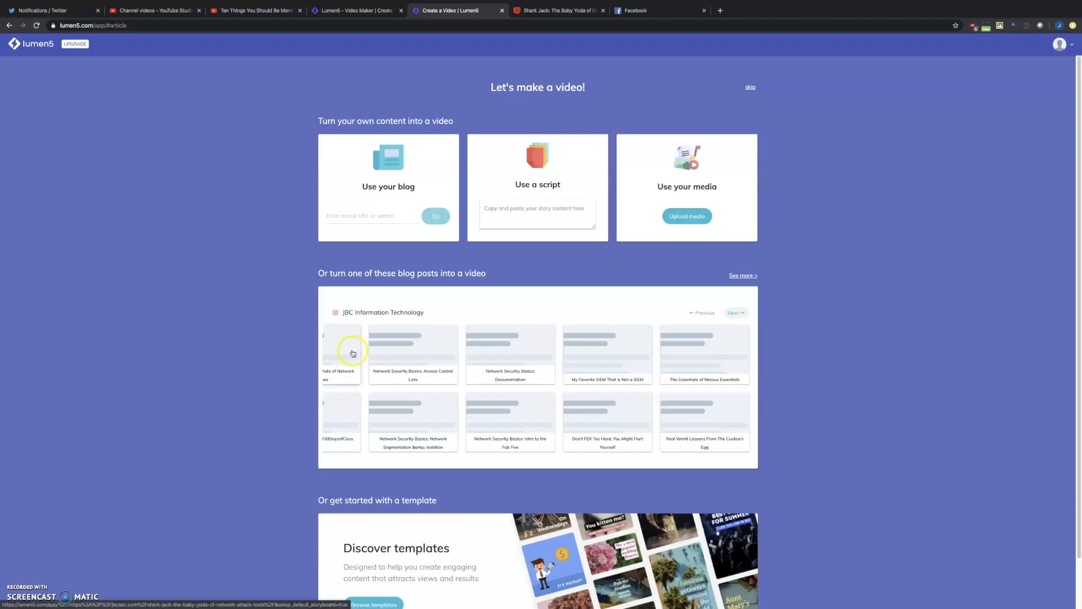
{"action": "left_click", "coordinate": [703, 313]}
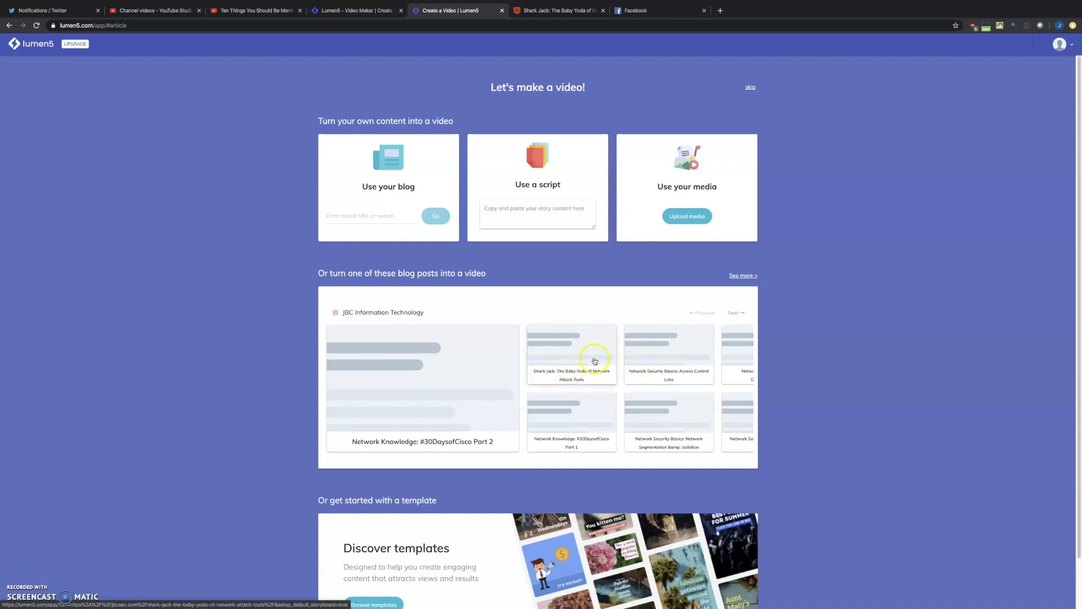
Go back to your videos and open the Shark Jack video in the editor
{"action": "left_click", "coordinate": [1066, 47]}
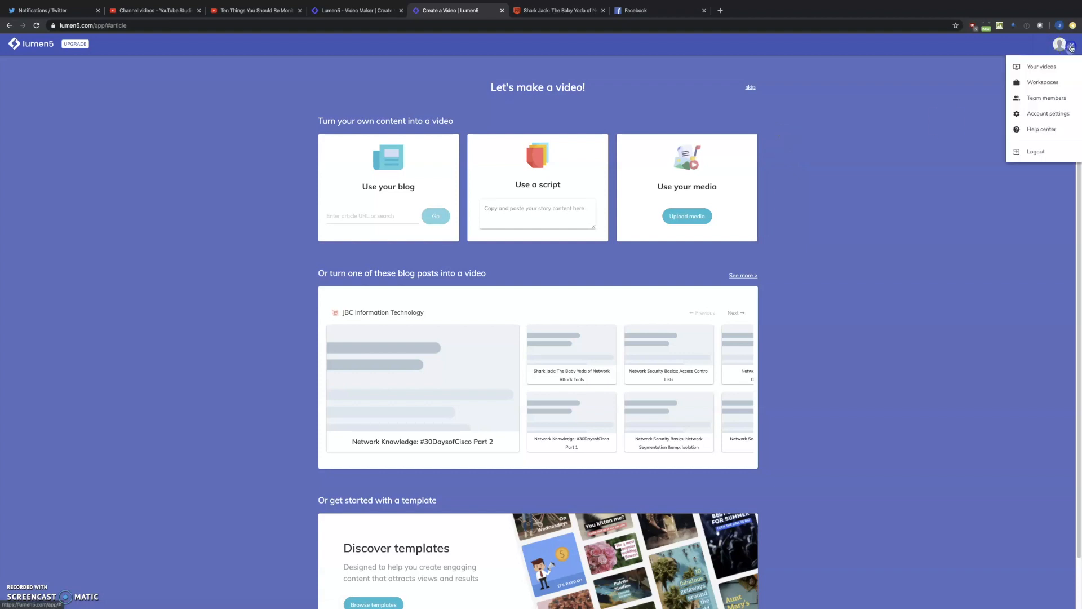
{"action": "left_click", "coordinate": [1040, 69]}
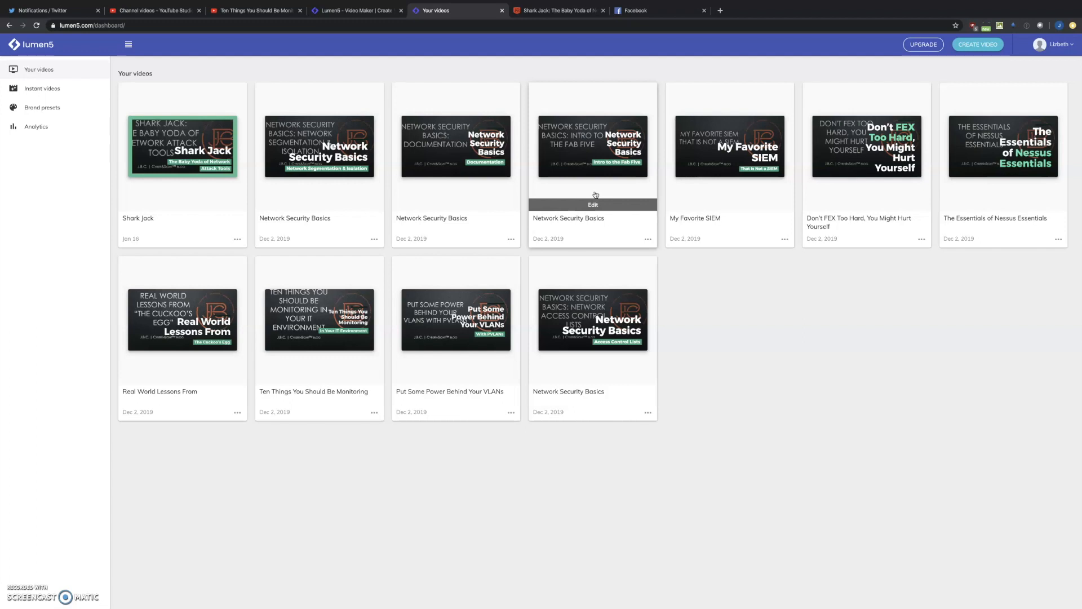
{"action": "left_click", "coordinate": [890, 341]}
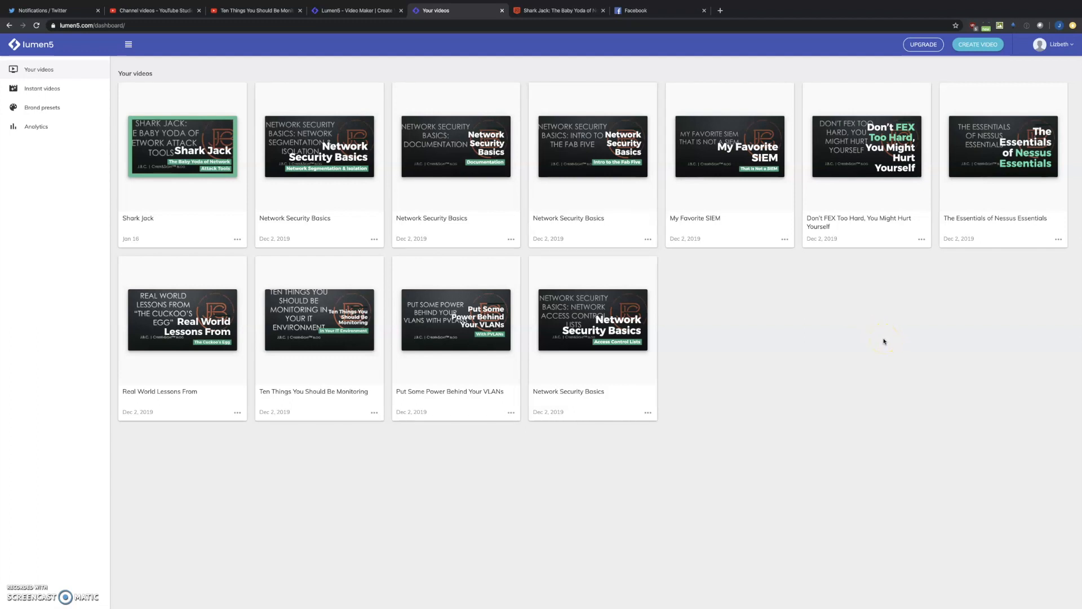
{"action": "left_click", "coordinate": [137, 217]}
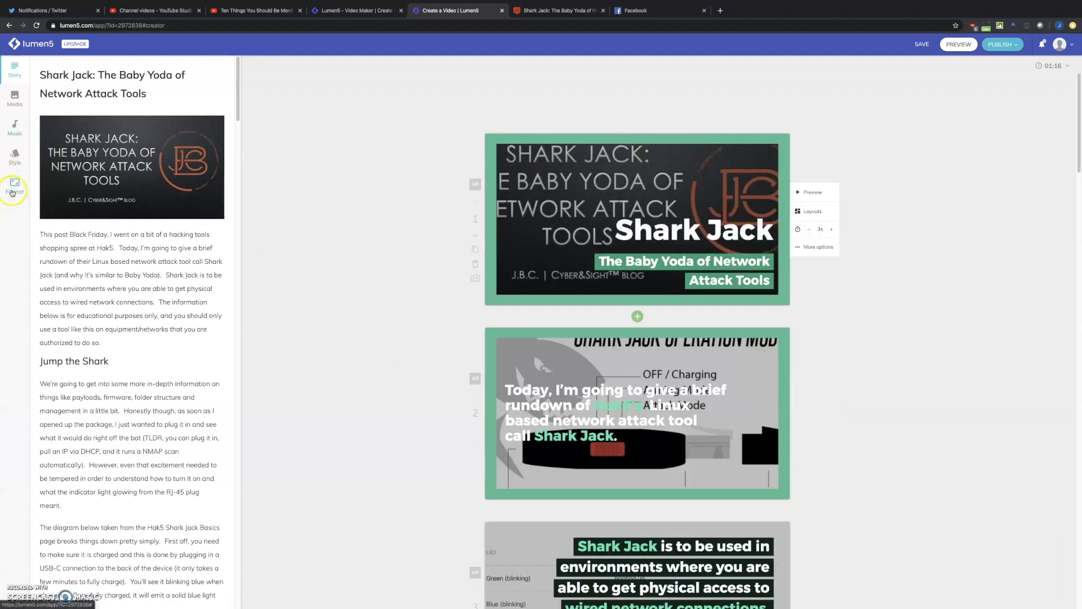
Browse the video's social media format presets and select the 16:9 Twitter Timeline format
{"action": "left_click", "coordinate": [13, 188]}
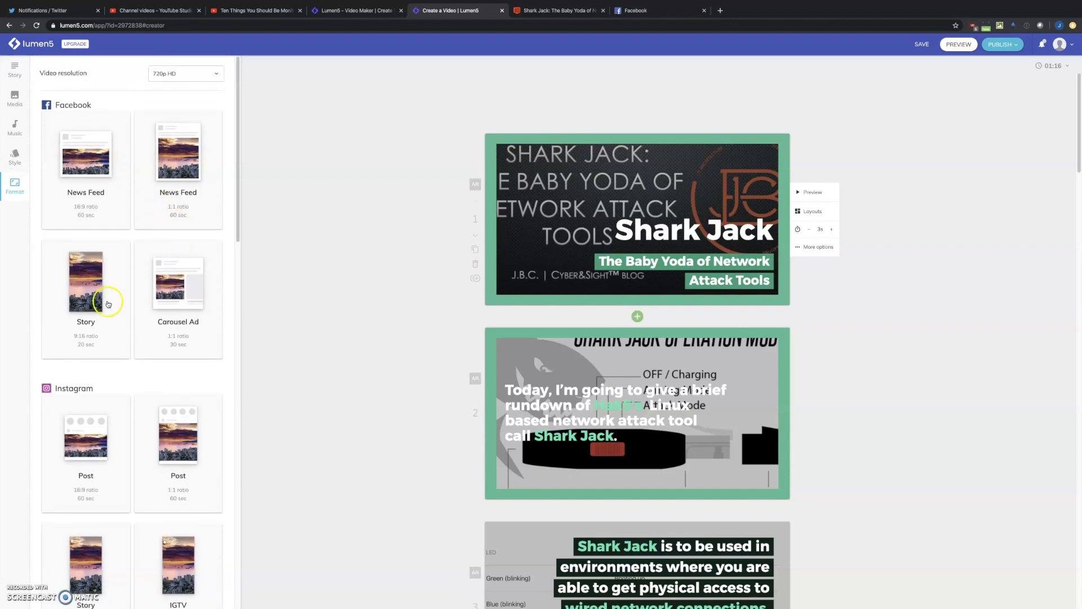
{"action": "scroll", "coordinate": [125, 356], "scroll_direction": "down", "scroll_amount": 1}
{"action": "scroll", "coordinate": [118, 316], "scroll_direction": "down", "scroll_amount": 9}
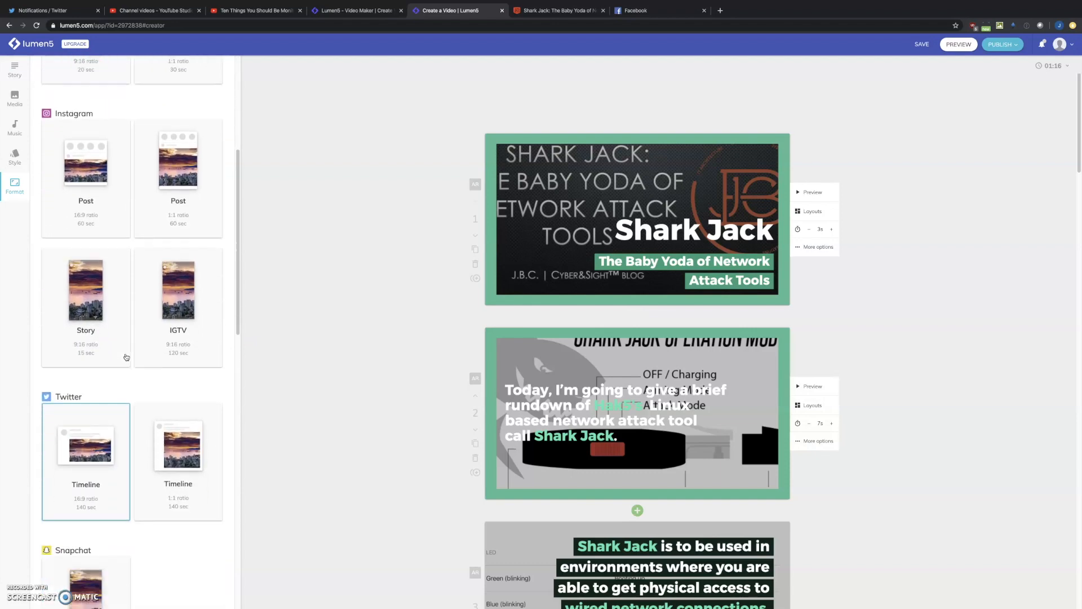
{"action": "left_click", "coordinate": [102, 254]}
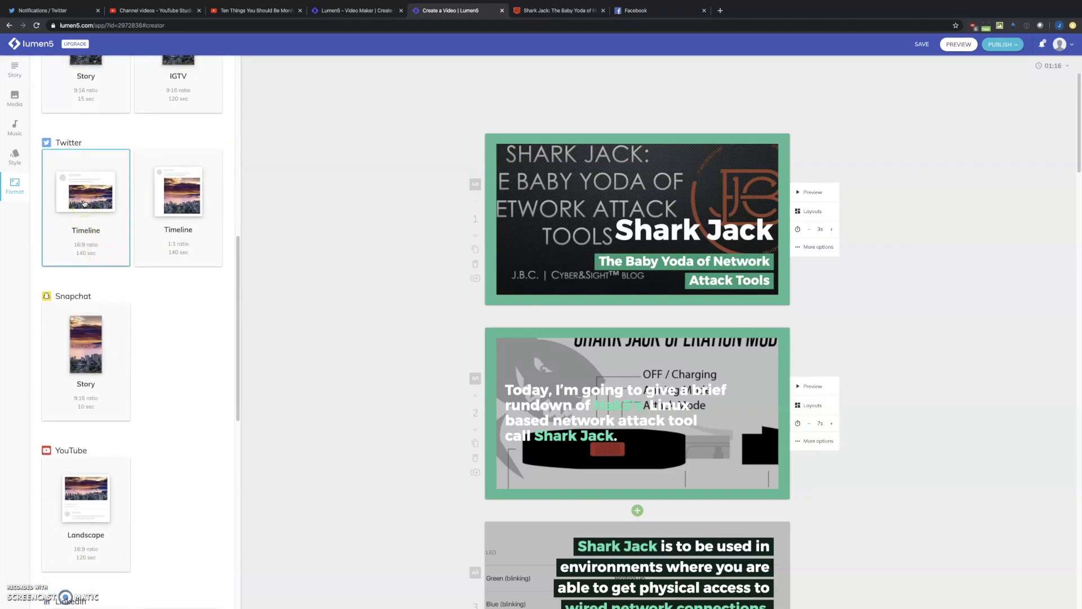
{"action": "left_click", "coordinate": [96, 269]}
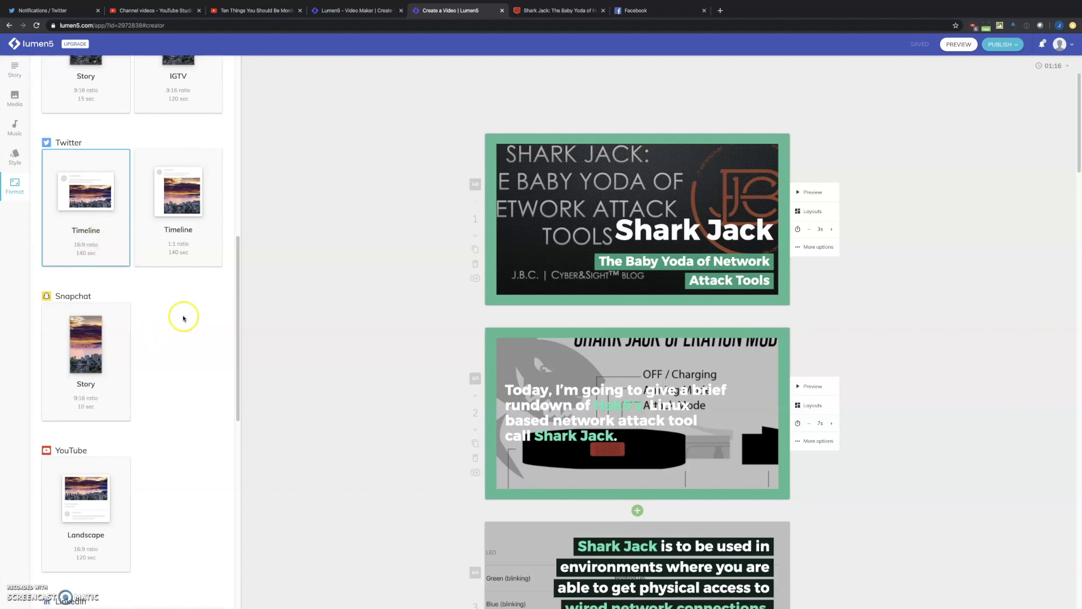
{"action": "scroll", "coordinate": [180, 316], "scroll_direction": "up", "scroll_amount": 9}
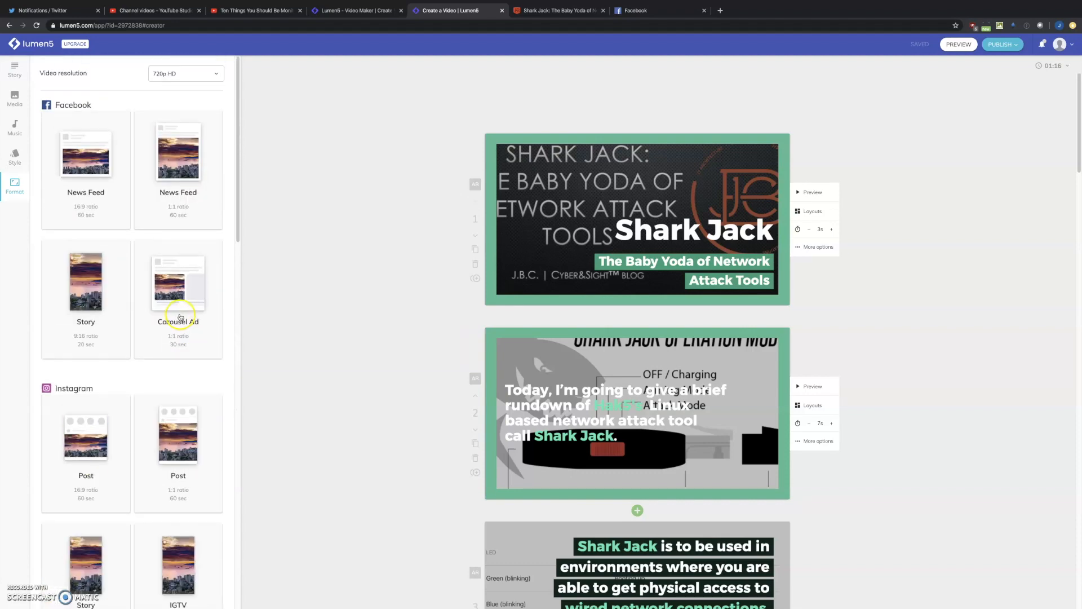
Open the brand presets page from the video's style settings and review My Brand Preset #1 down to its outro
{"action": "left_click", "coordinate": [26, 166]}
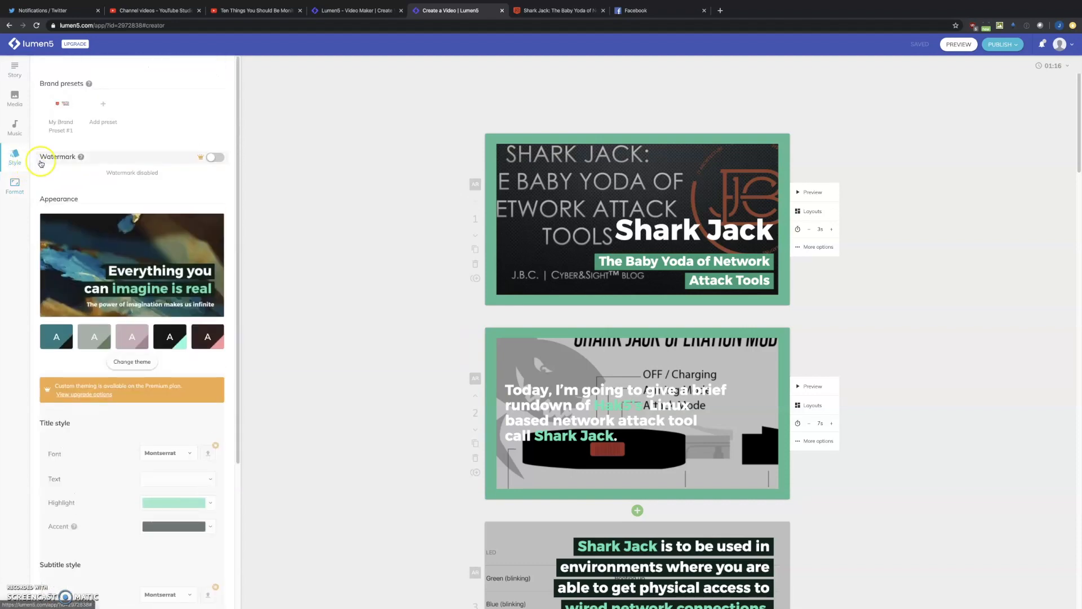
{"action": "left_click", "coordinate": [62, 129]}
{"action": "left_click", "coordinate": [107, 107]}
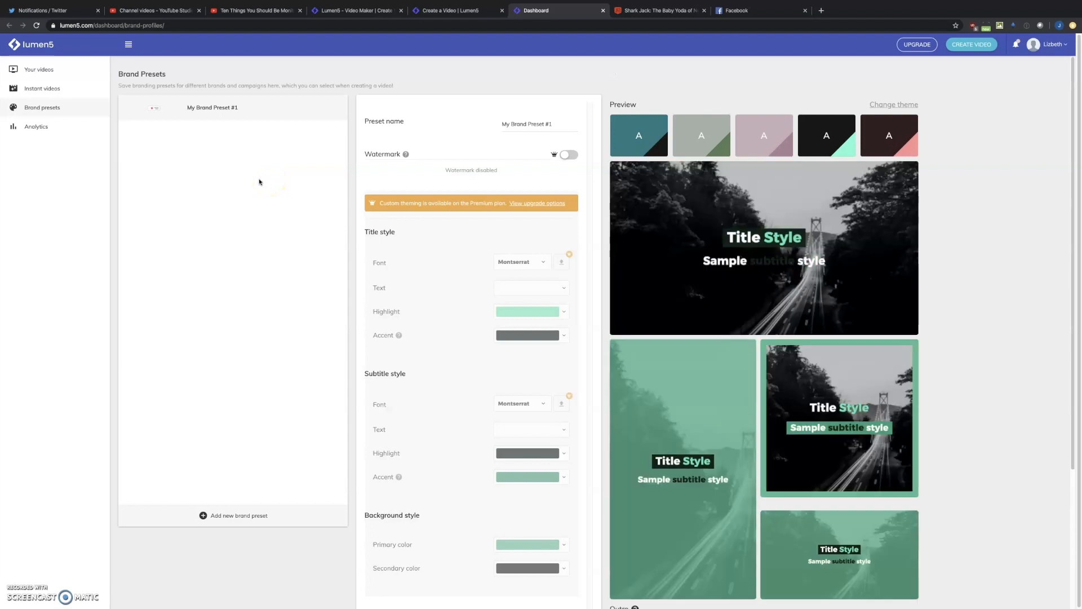
{"action": "scroll", "coordinate": [281, 290], "scroll_direction": "down", "scroll_amount": 3}
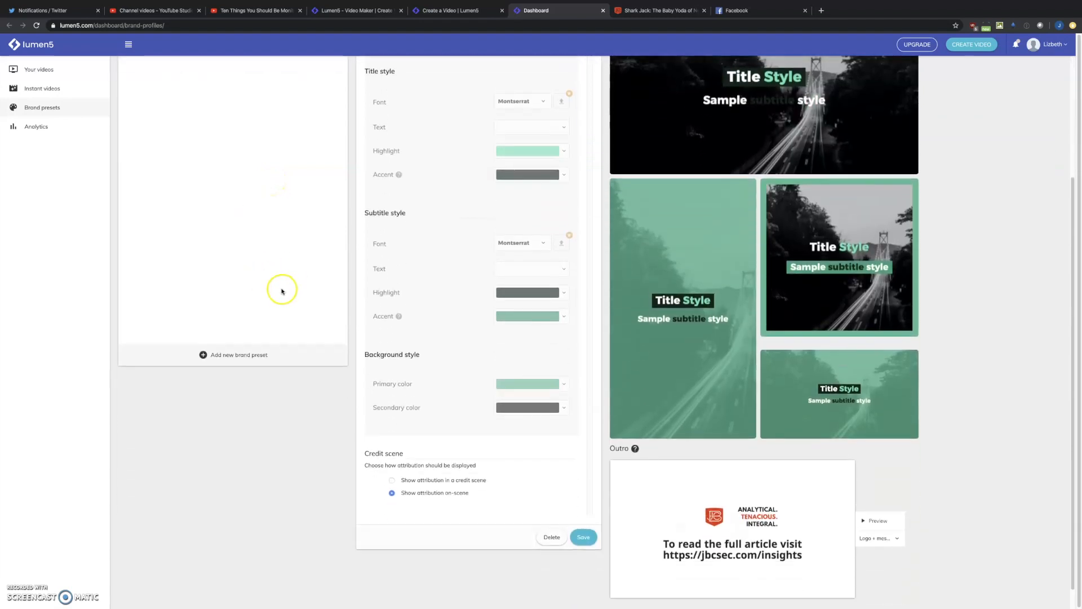
{"action": "scroll", "coordinate": [281, 290], "scroll_direction": "down", "scroll_amount": 1}
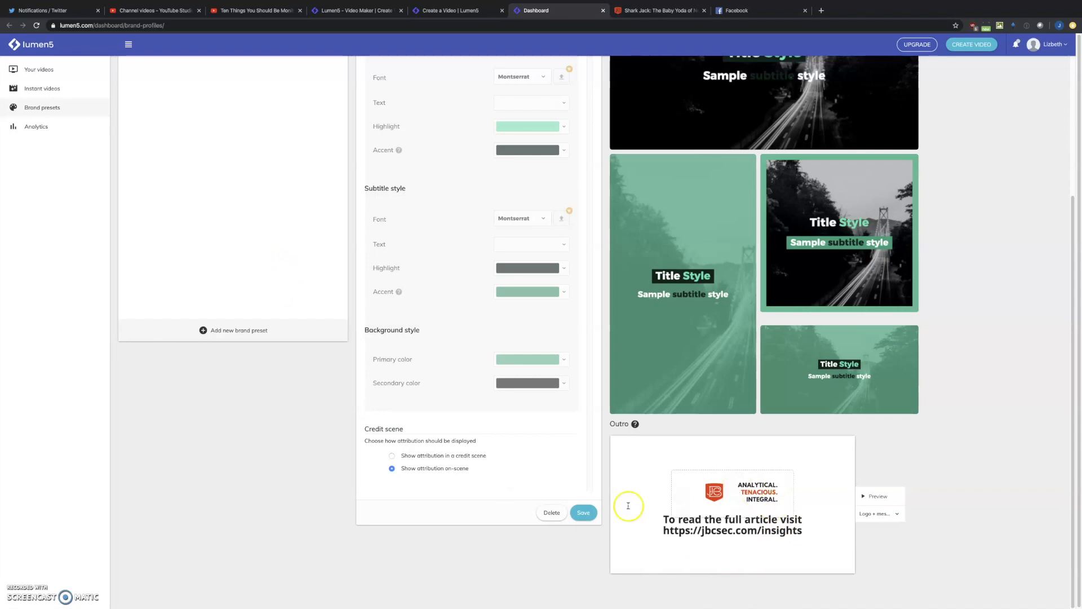
{"action": "mouse_move", "coordinate": [733, 506]}
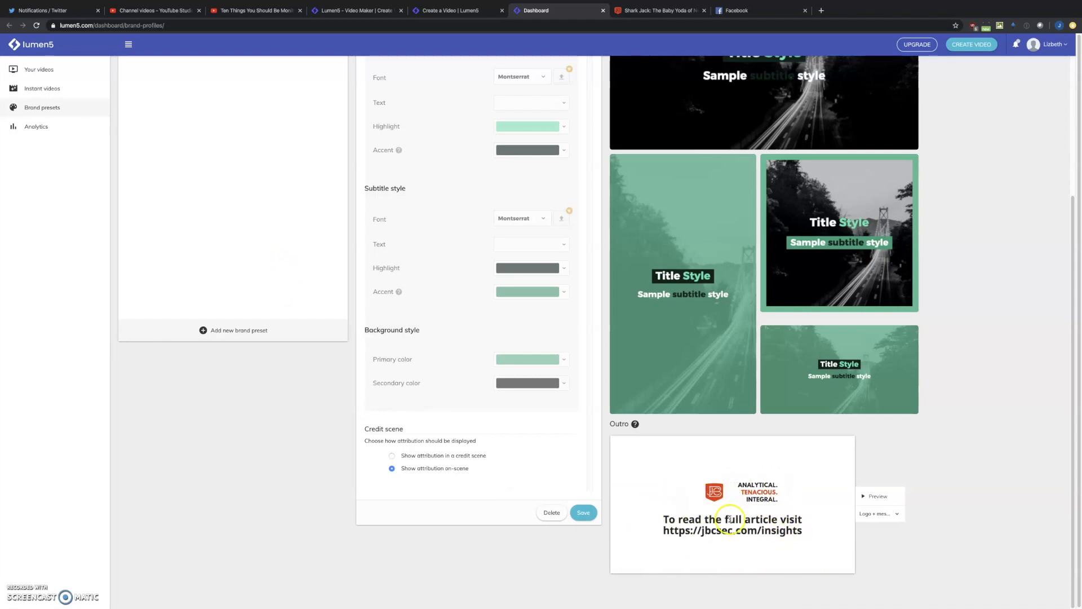
Browse the themes available for My Brand Preset #1 without changing the theme, and close the brand presets page
{"action": "scroll", "coordinate": [730, 519], "scroll_direction": "up", "scroll_amount": 5}
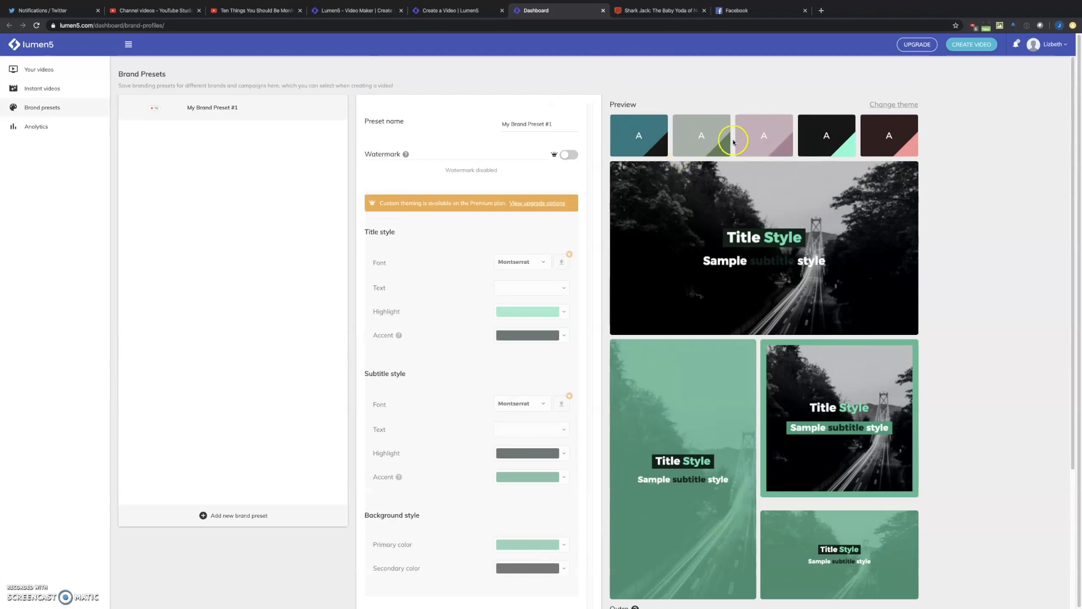
{"action": "left_click", "coordinate": [886, 105]}
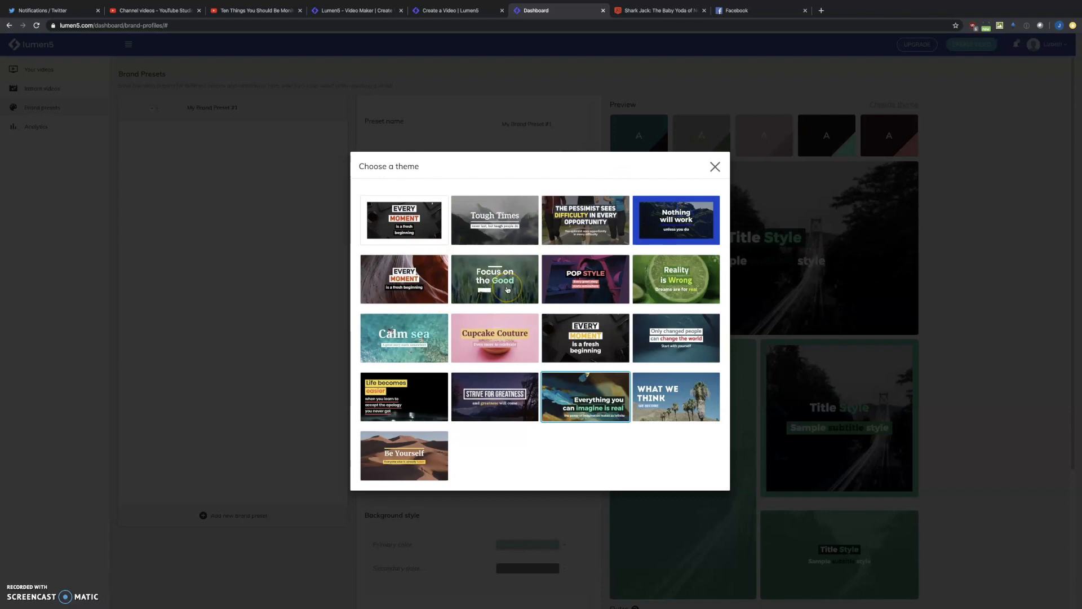
{"action": "left_click", "coordinate": [716, 167]}
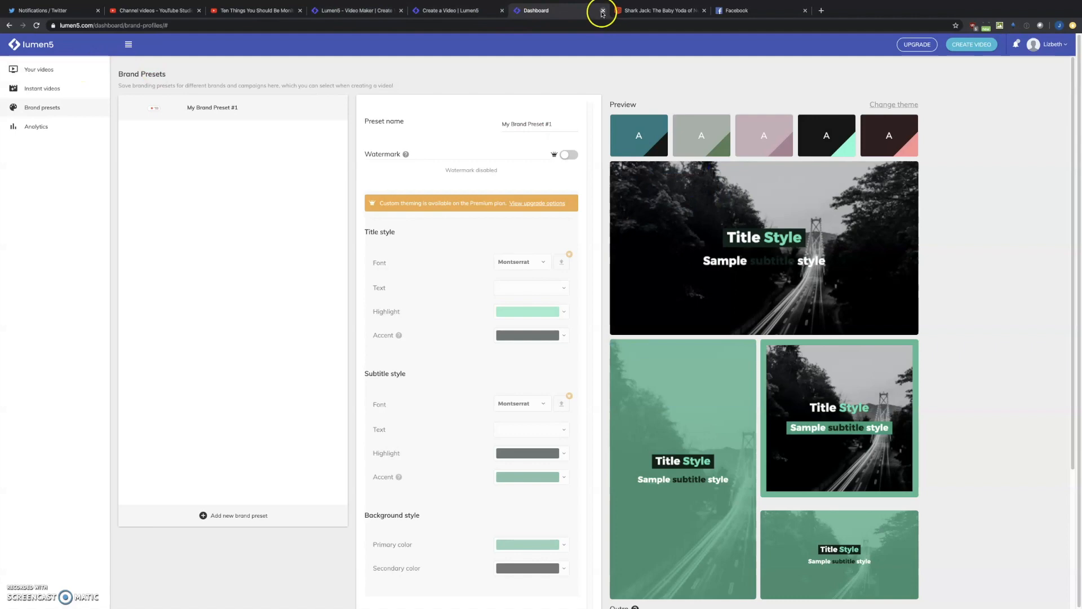
{"action": "left_click", "coordinate": [602, 11]}
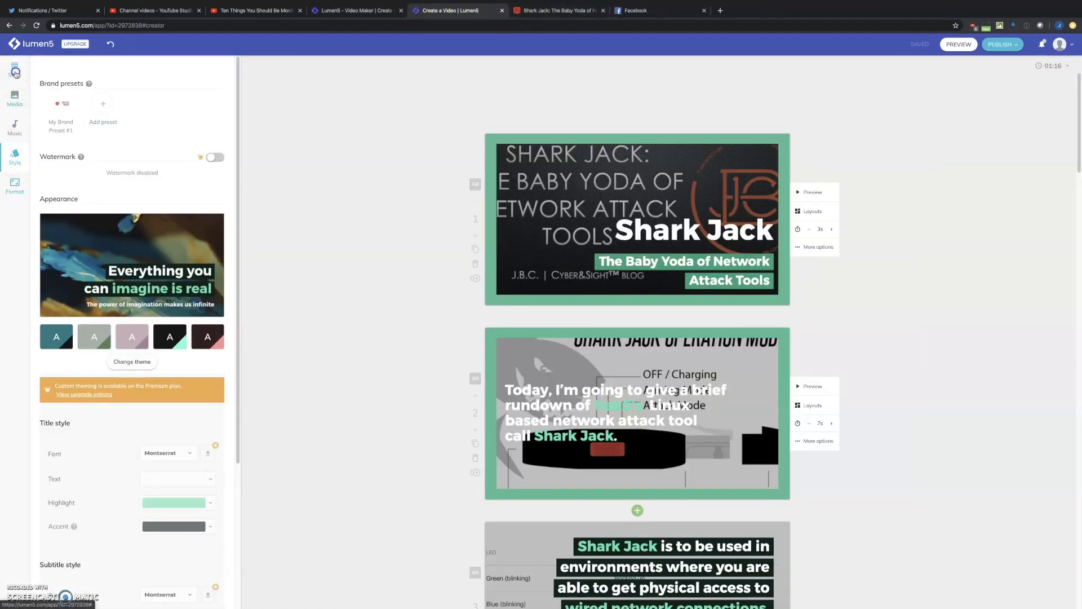
Open the video's story text and read through the imported Shark Jack blog article down to its end
{"action": "left_click", "coordinate": [15, 72]}
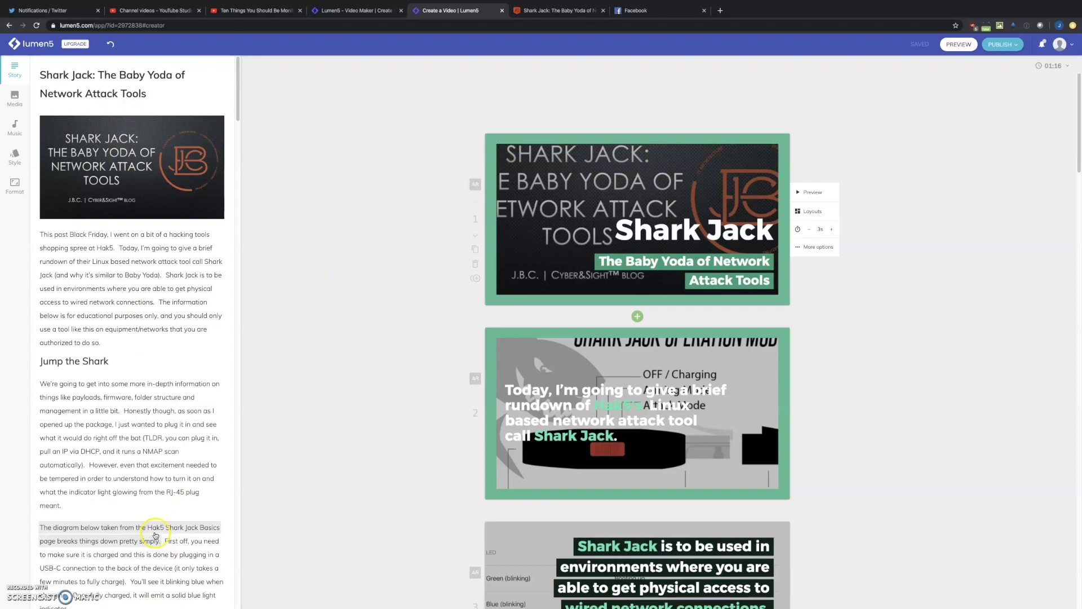
{"action": "scroll", "coordinate": [156, 536], "scroll_direction": "down", "scroll_amount": 20}
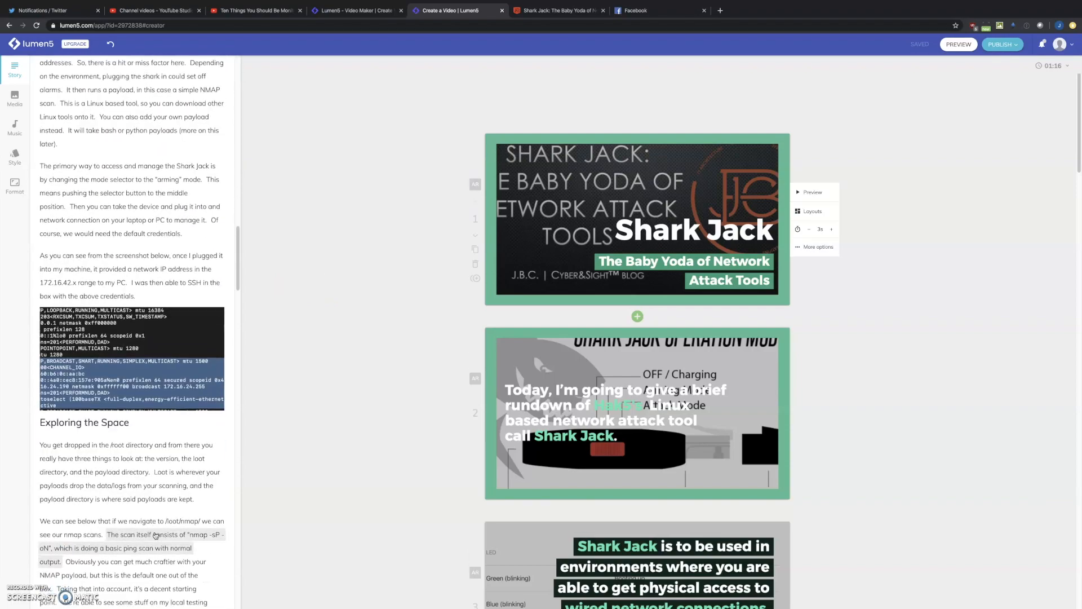
{"action": "scroll", "coordinate": [156, 535], "scroll_direction": "down", "scroll_amount": 20}
{"action": "scroll", "coordinate": [155, 536], "scroll_direction": "down", "scroll_amount": 20}
{"action": "left_click", "coordinate": [154, 502]}
{"action": "scroll", "coordinate": [151, 482], "scroll_direction": "up", "scroll_amount": 20}
{"action": "scroll", "coordinate": [151, 482], "scroll_direction": "up", "scroll_amount": 20}
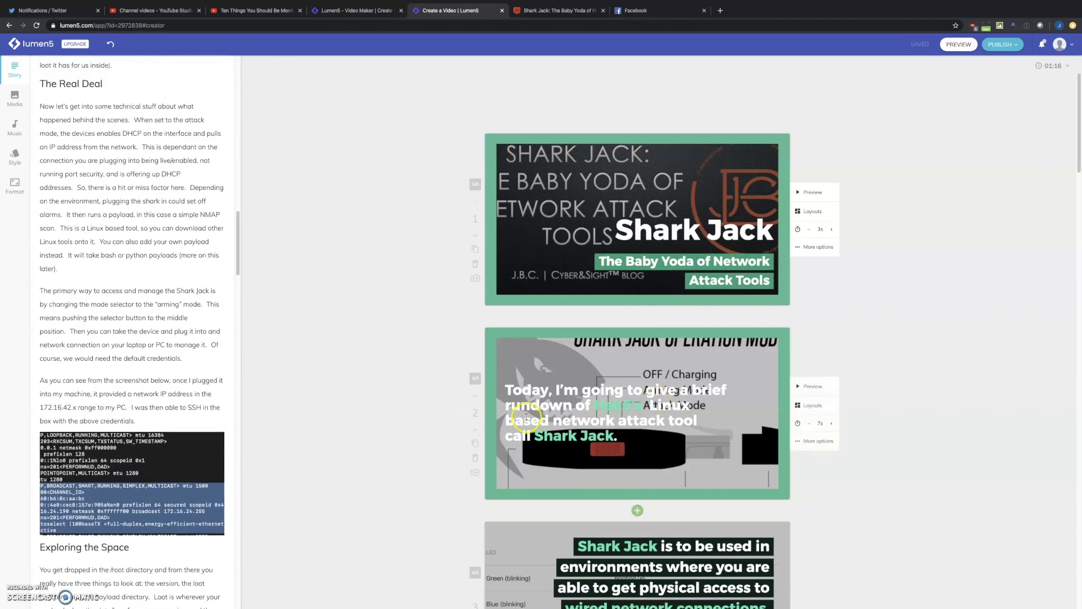
Open scene 2's caption for editing and locate the Shark Jack operation modes diagram in the blog article
{"action": "left_click", "coordinate": [525, 418]}
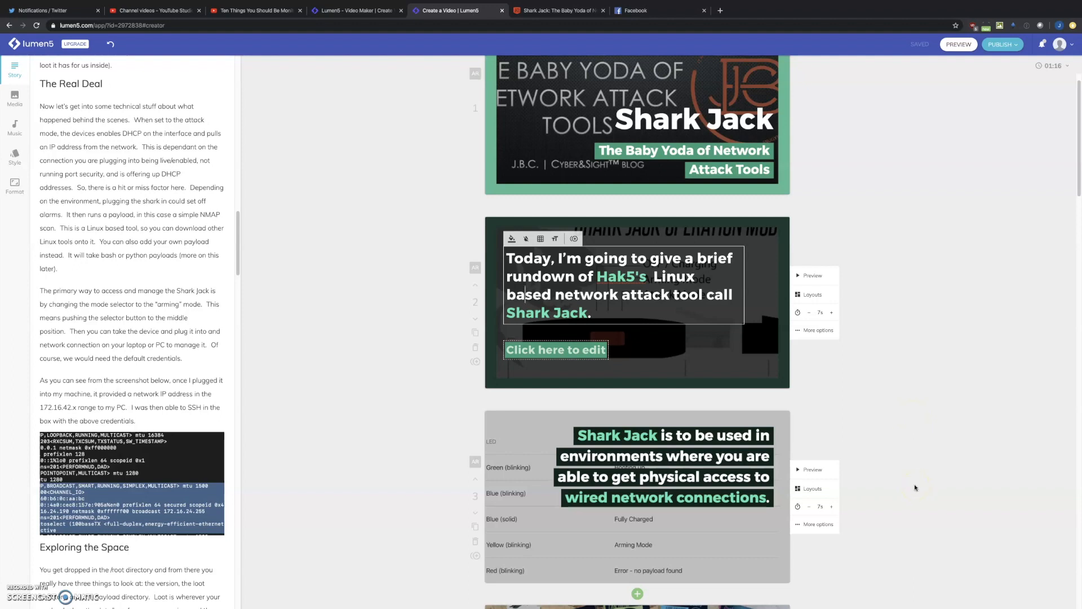
{"action": "left_click", "coordinate": [509, 278]}
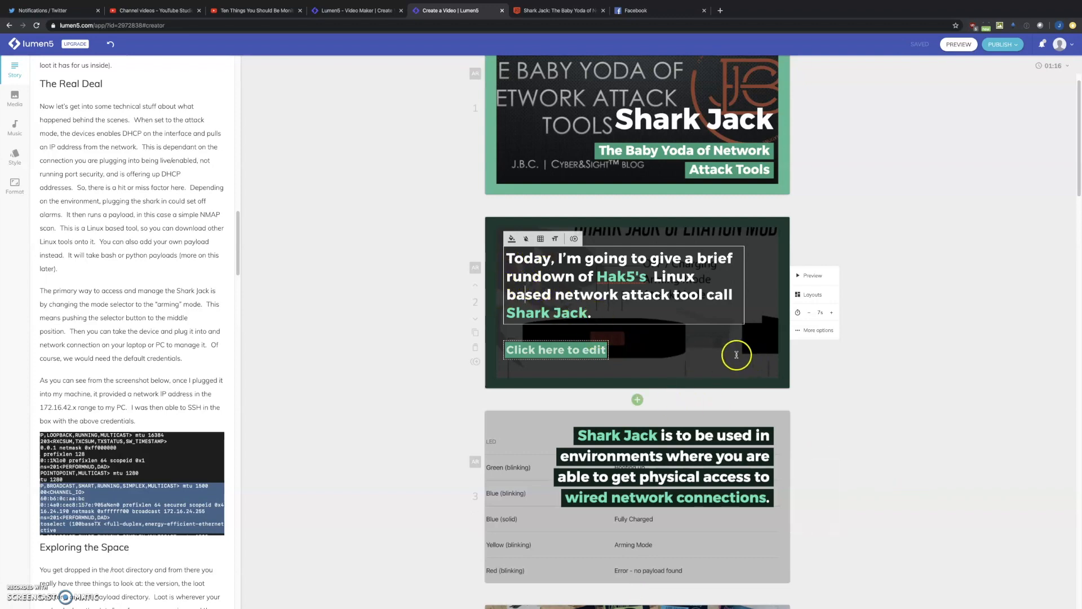
{"action": "scroll", "coordinate": [131, 399], "scroll_direction": "down", "scroll_amount": 3}
{"action": "scroll", "coordinate": [130, 399], "scroll_direction": "up", "scroll_amount": 15}
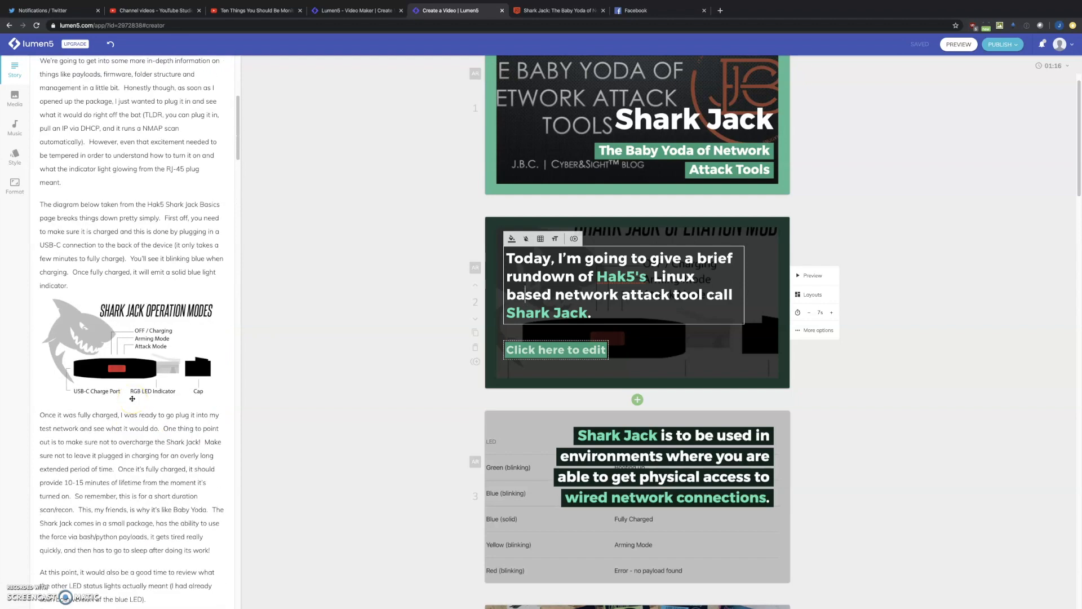
Examine the captions, highlighted keywords and background images of scenes 2 to 4, selecting a bit of scene 2's caption
{"action": "scroll", "coordinate": [433, 395], "scroll_direction": "down", "scroll_amount": 2}
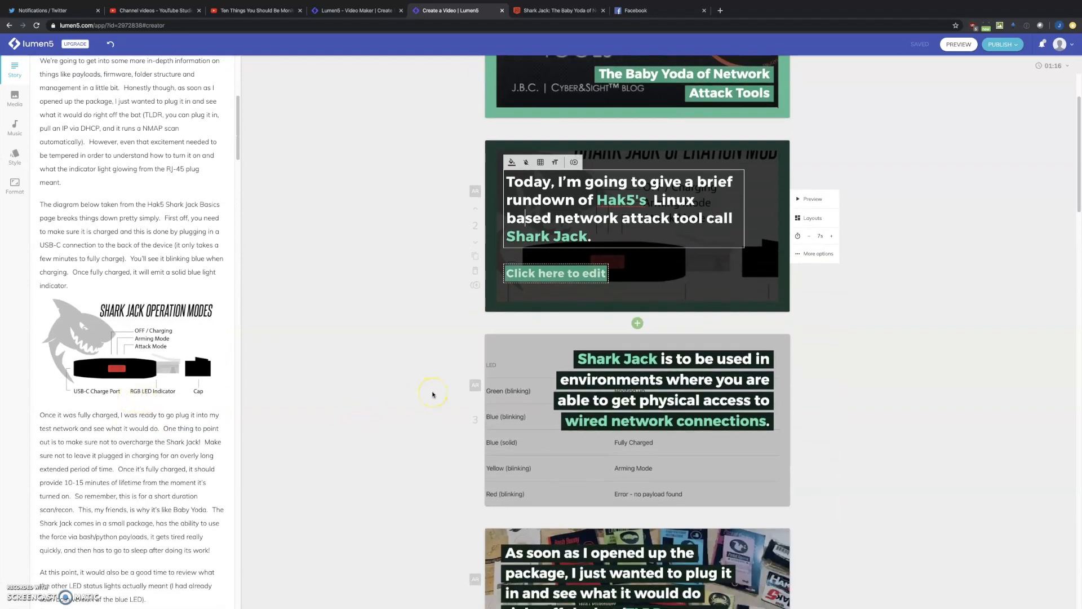
{"action": "scroll", "coordinate": [433, 394], "scroll_direction": "down", "scroll_amount": 1}
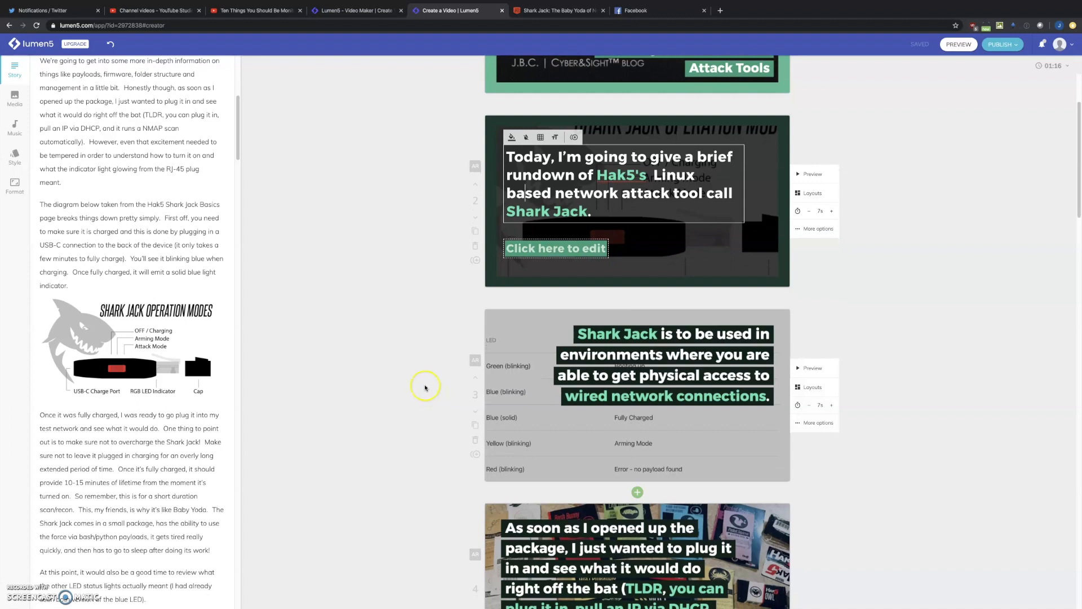
{"action": "scroll", "coordinate": [426, 387], "scroll_direction": "down", "scroll_amount": 5}
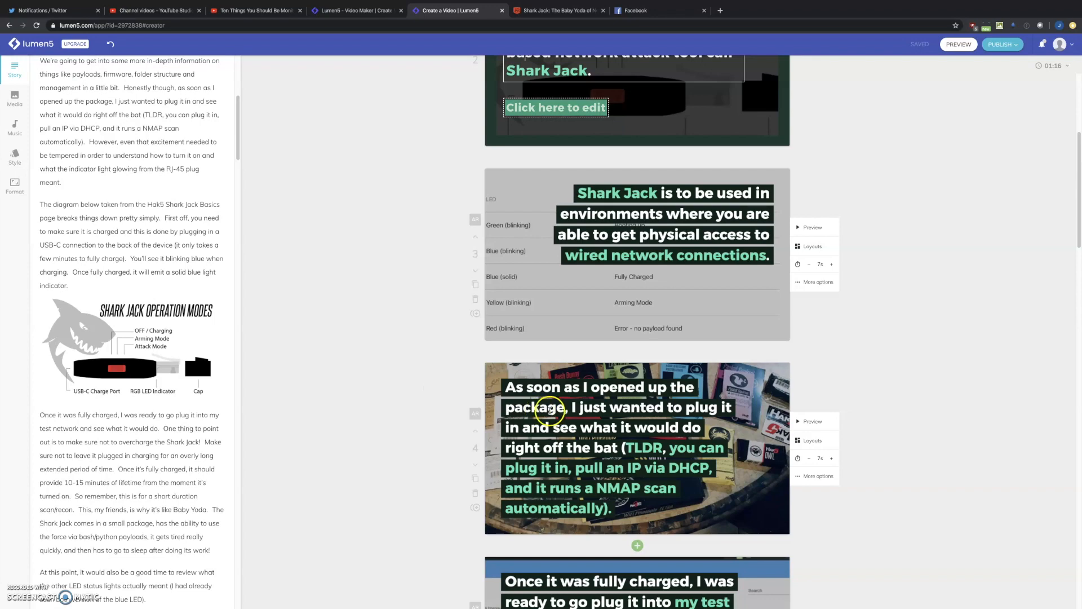
{"action": "scroll", "coordinate": [567, 338], "scroll_direction": "up", "scroll_amount": 2}
{"action": "scroll", "coordinate": [568, 332], "scroll_direction": "up", "scroll_amount": 1}
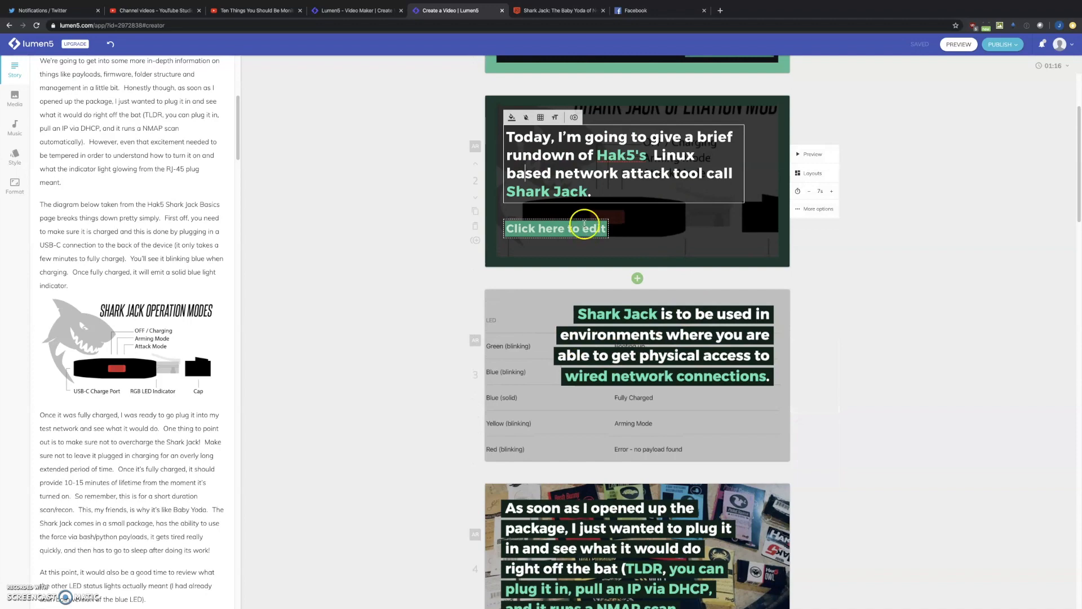
{"action": "left_click", "coordinate": [575, 154]}
{"action": "left_click_drag", "start_coordinate": [575, 154], "coordinate": [577, 155]}
{"action": "scroll", "coordinate": [580, 169], "scroll_direction": "up", "scroll_amount": 2}
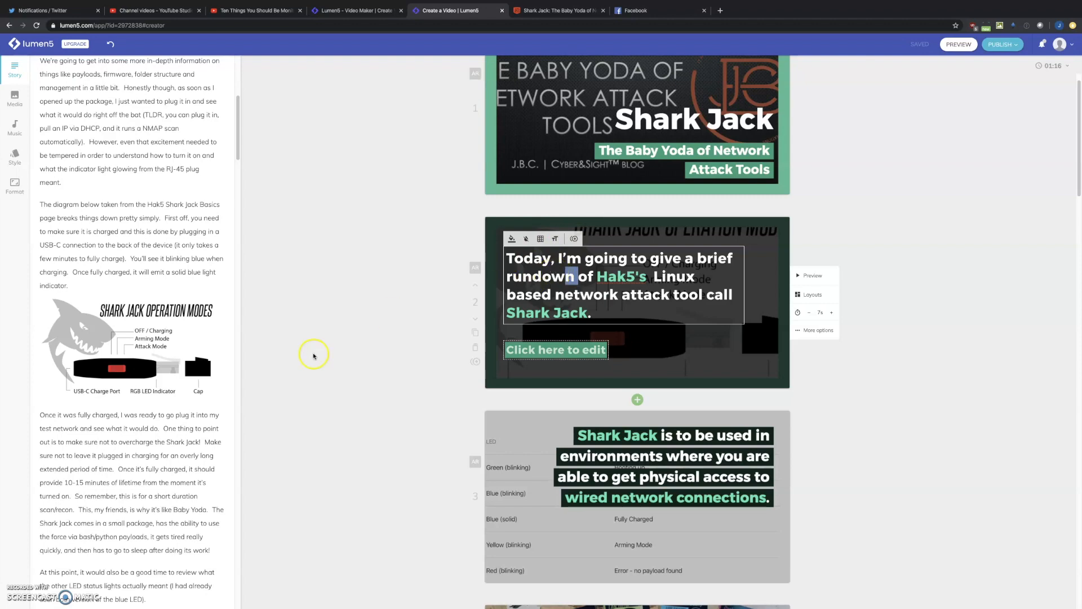
{"action": "scroll", "coordinate": [294, 369], "scroll_direction": "down", "scroll_amount": 3}
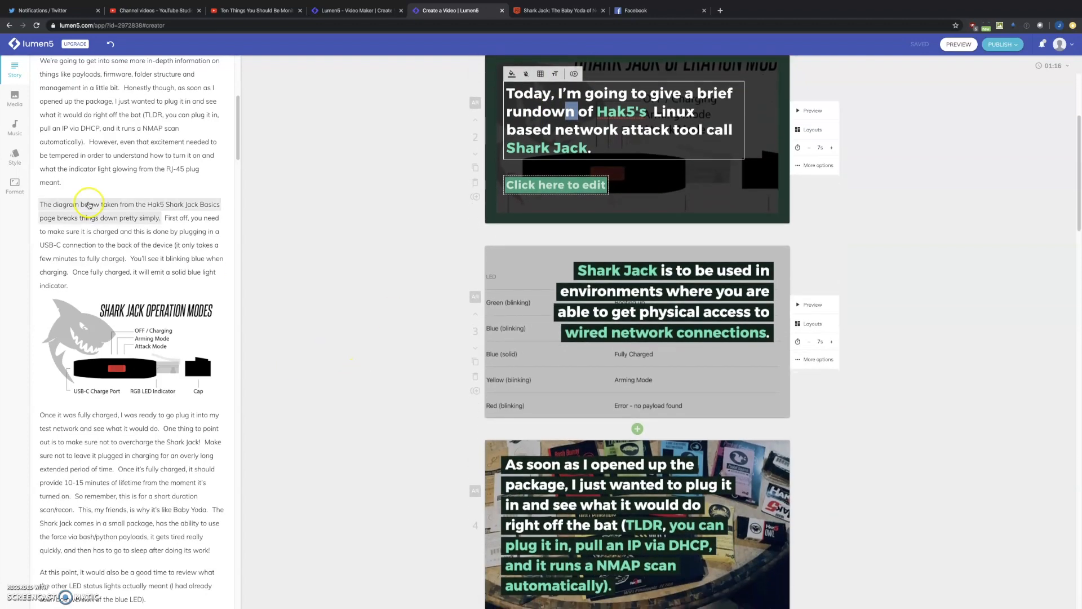
Add the article's sentence "The information below is for educational purposes only" as closing scenes, and delete the added scenes
{"action": "scroll", "coordinate": [92, 204], "scroll_direction": "up", "scroll_amount": 3}
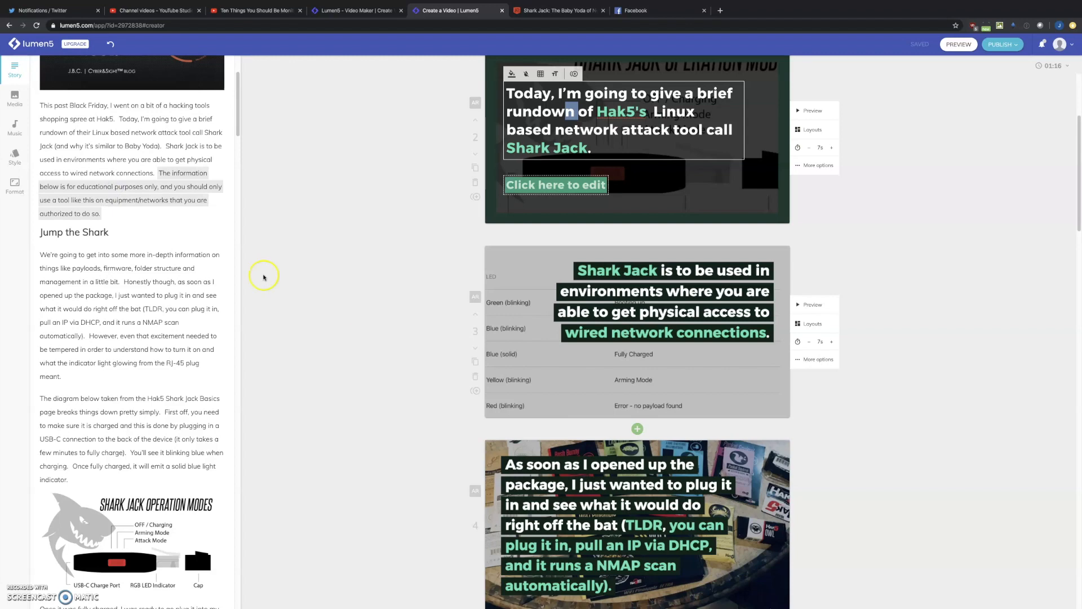
{"action": "scroll", "coordinate": [356, 344], "scroll_direction": "down", "scroll_amount": 20}
{"action": "scroll", "coordinate": [355, 342], "scroll_direction": "up", "scroll_amount": 1}
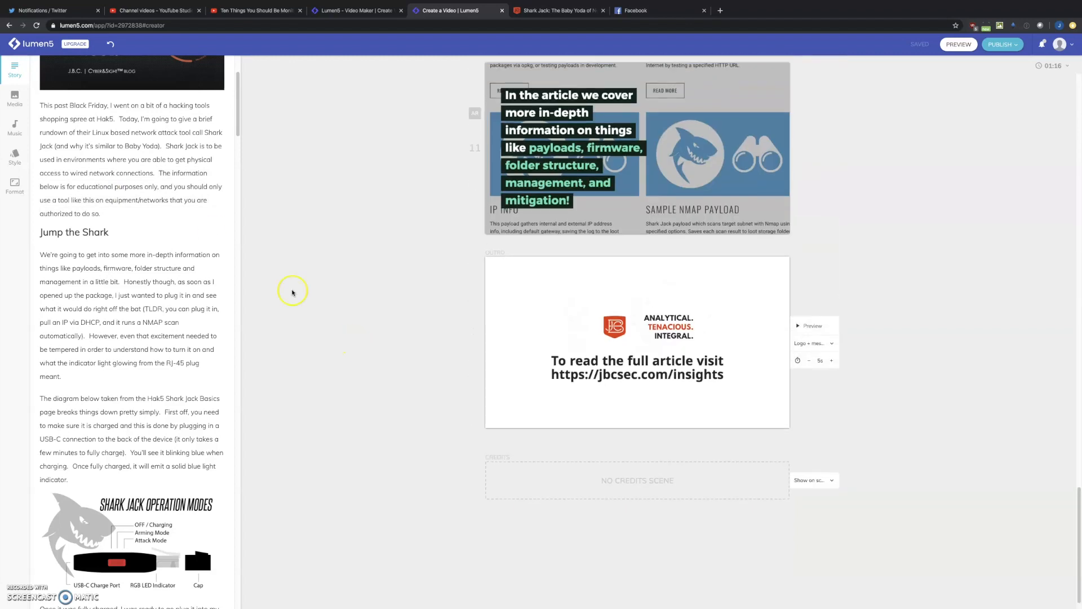
{"action": "left_click", "coordinate": [125, 189]}
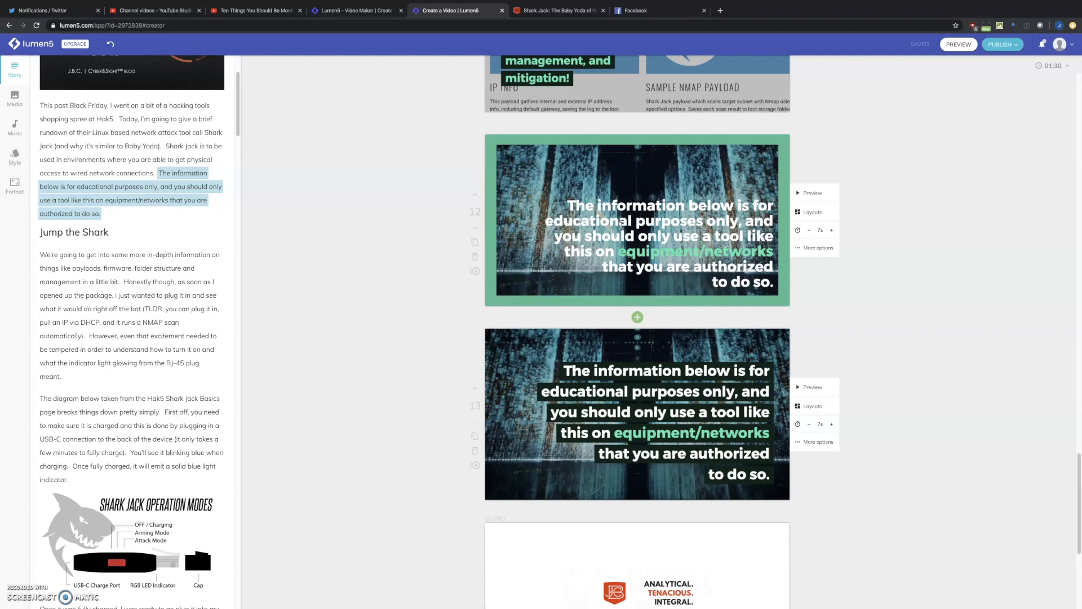
{"action": "left_click", "coordinate": [585, 207]}
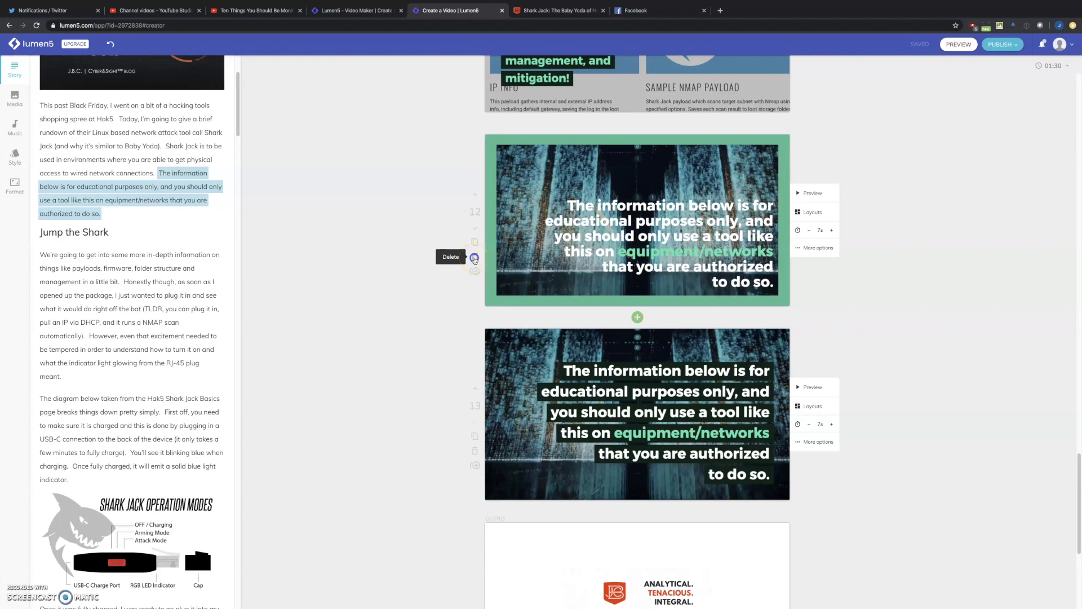
{"action": "left_click", "coordinate": [475, 258]}
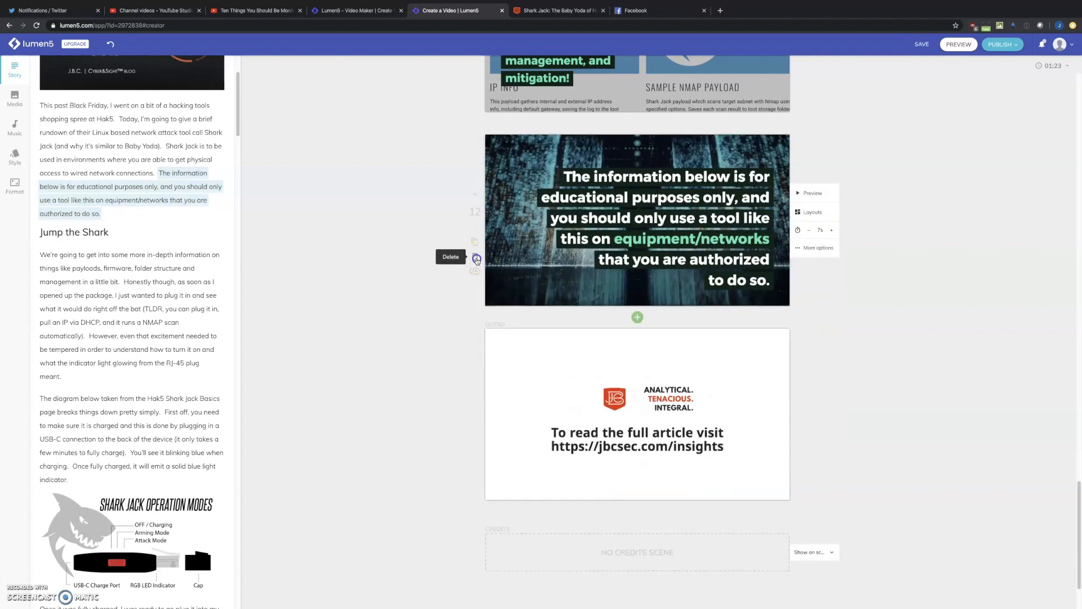
{"action": "left_click", "coordinate": [475, 259]}
Open the video's music library, play the Drum an Bass Chart track and browse the free audio tracks
{"action": "scroll", "coordinate": [435, 263], "scroll_direction": "up", "scroll_amount": 20}
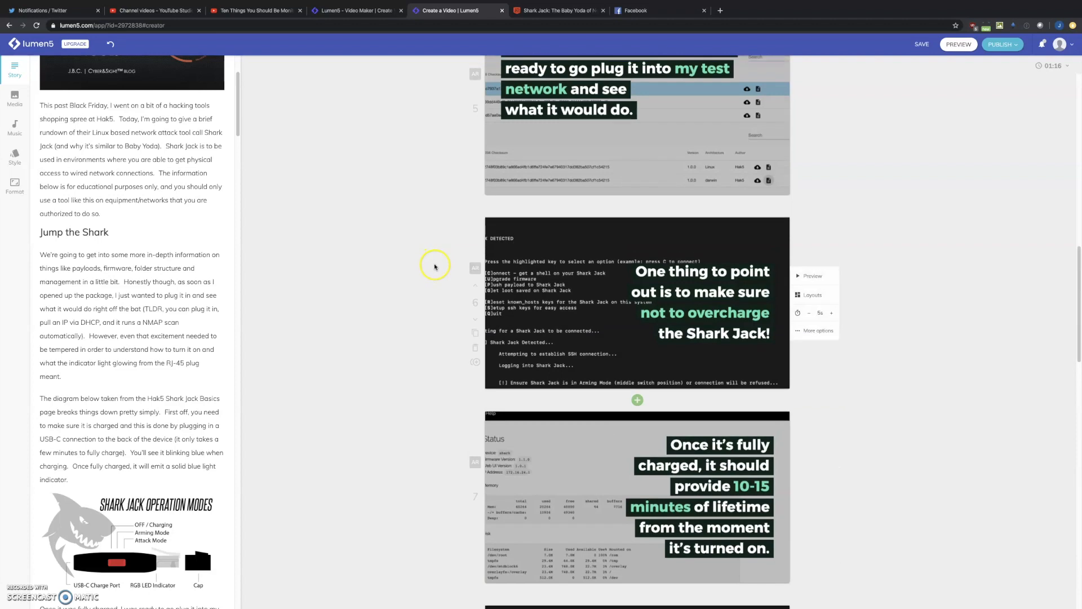
{"action": "scroll", "coordinate": [435, 267], "scroll_direction": "up", "scroll_amount": 2}
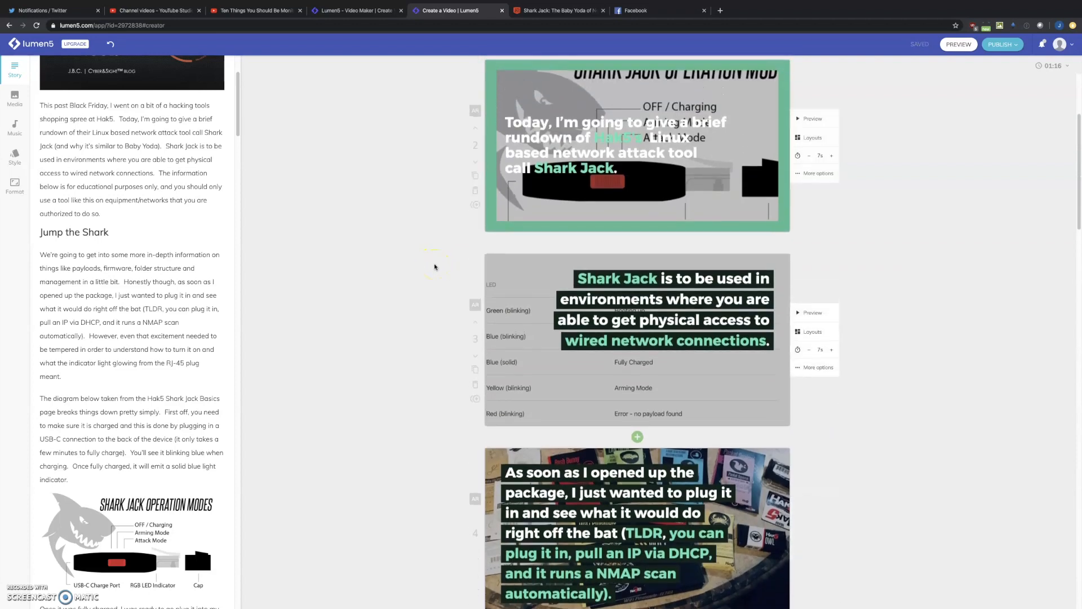
{"action": "scroll", "coordinate": [435, 267], "scroll_direction": "up", "scroll_amount": 4}
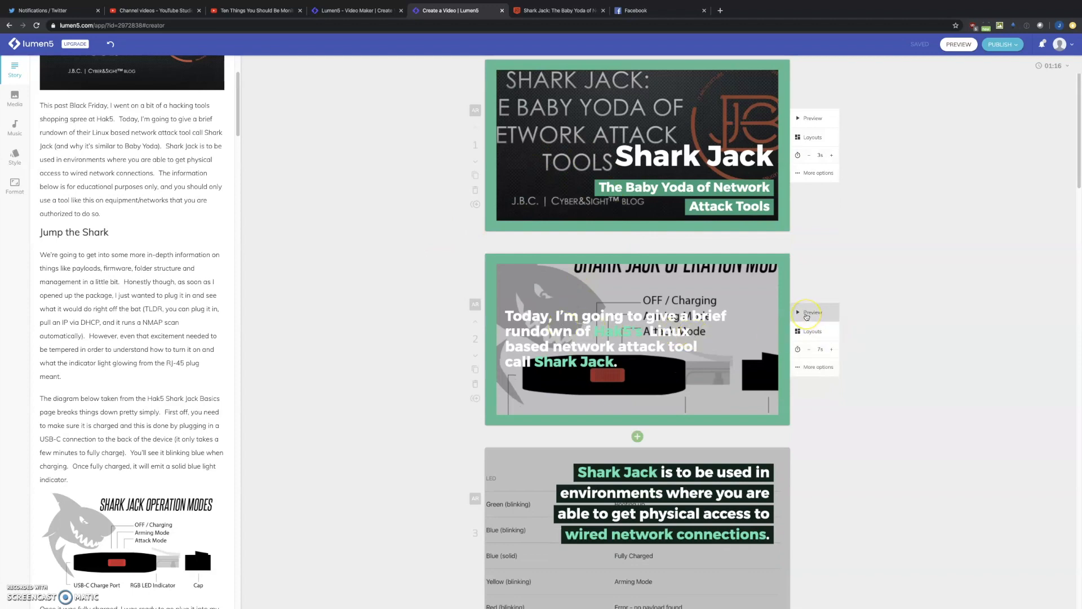
{"action": "scroll", "coordinate": [225, 232], "scroll_direction": "up", "scroll_amount": 3}
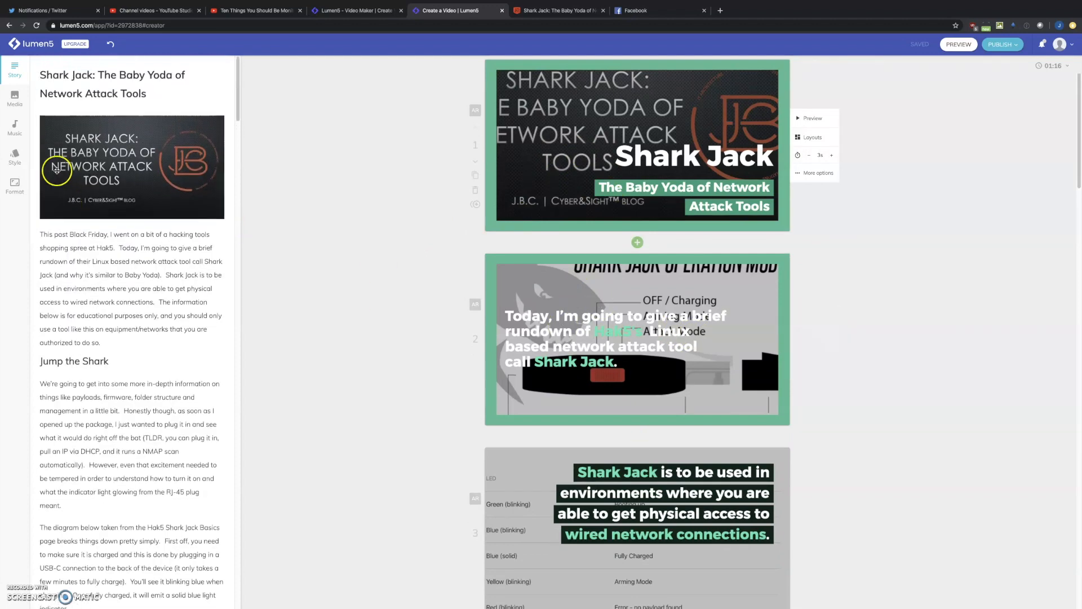
{"action": "left_click", "coordinate": [14, 131]}
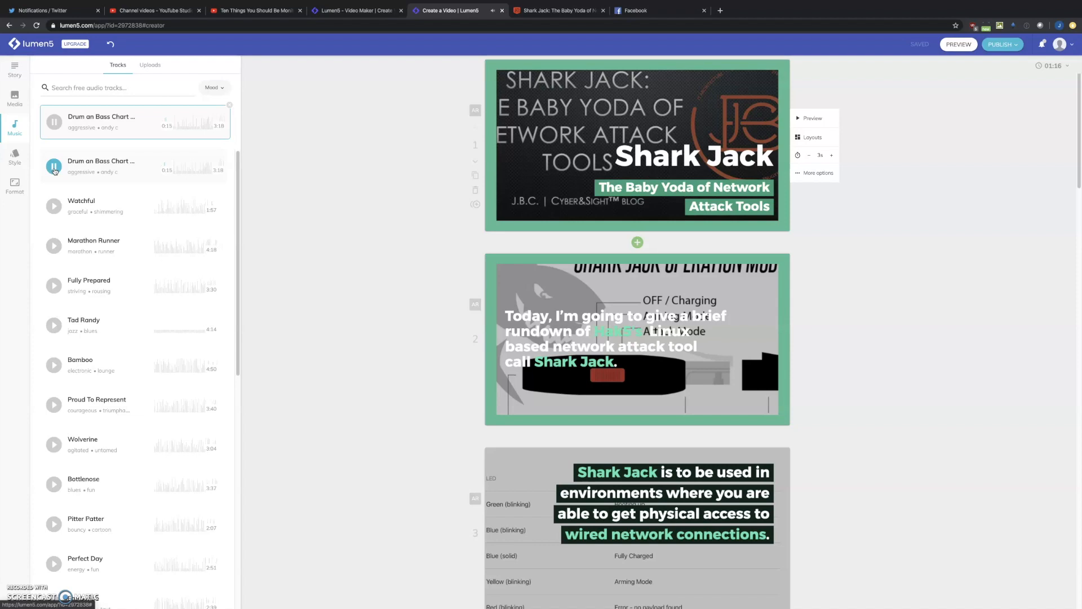
{"action": "left_click", "coordinate": [74, 91]}
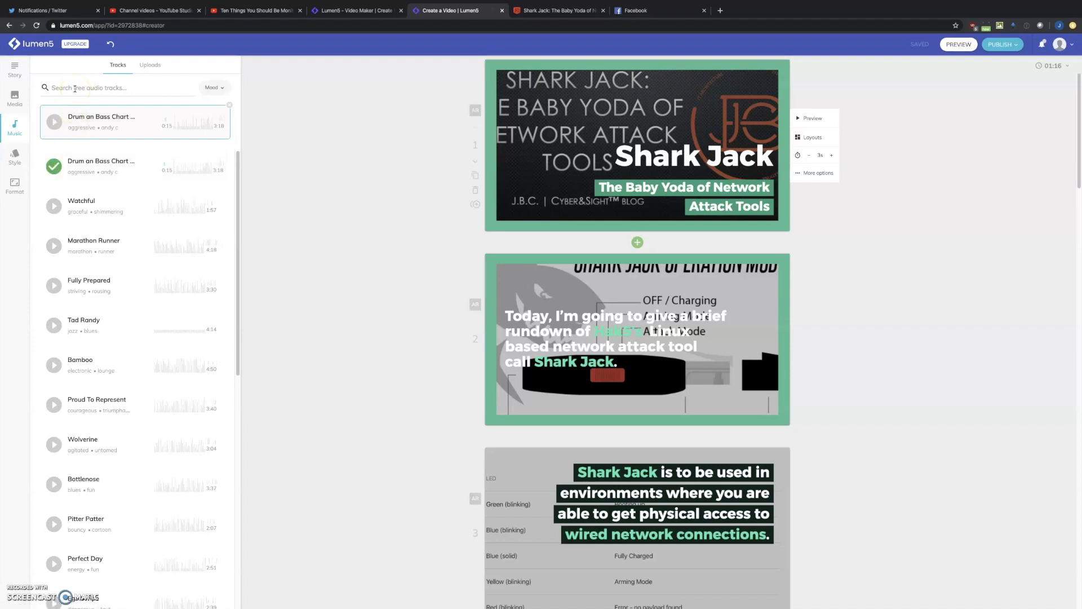
{"action": "scroll", "coordinate": [145, 359], "scroll_direction": "down", "scroll_amount": 3}
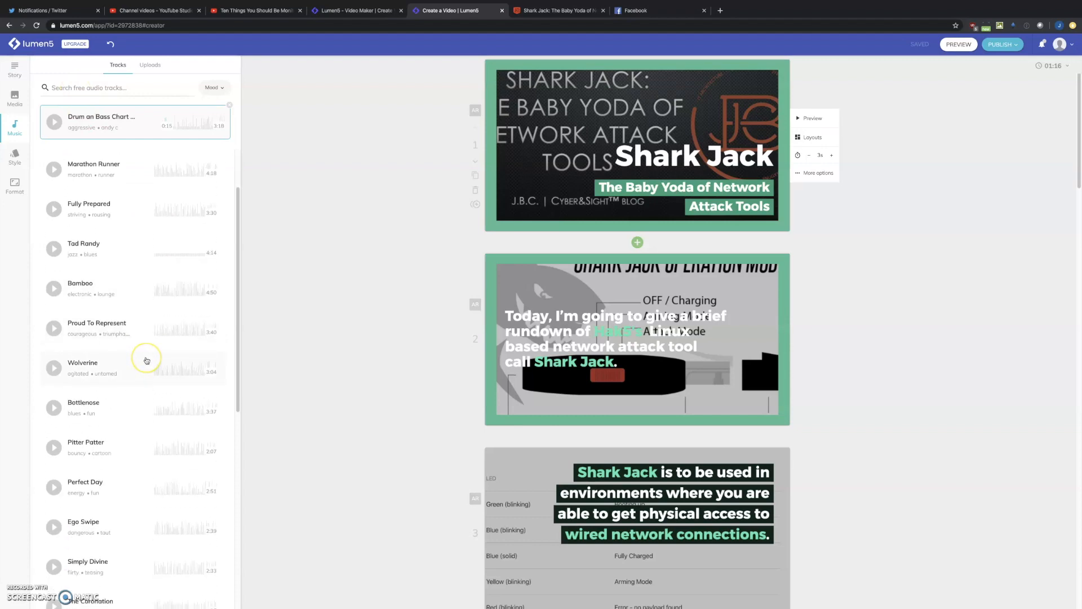
{"action": "scroll", "coordinate": [133, 423], "scroll_direction": "down", "scroll_amount": 3}
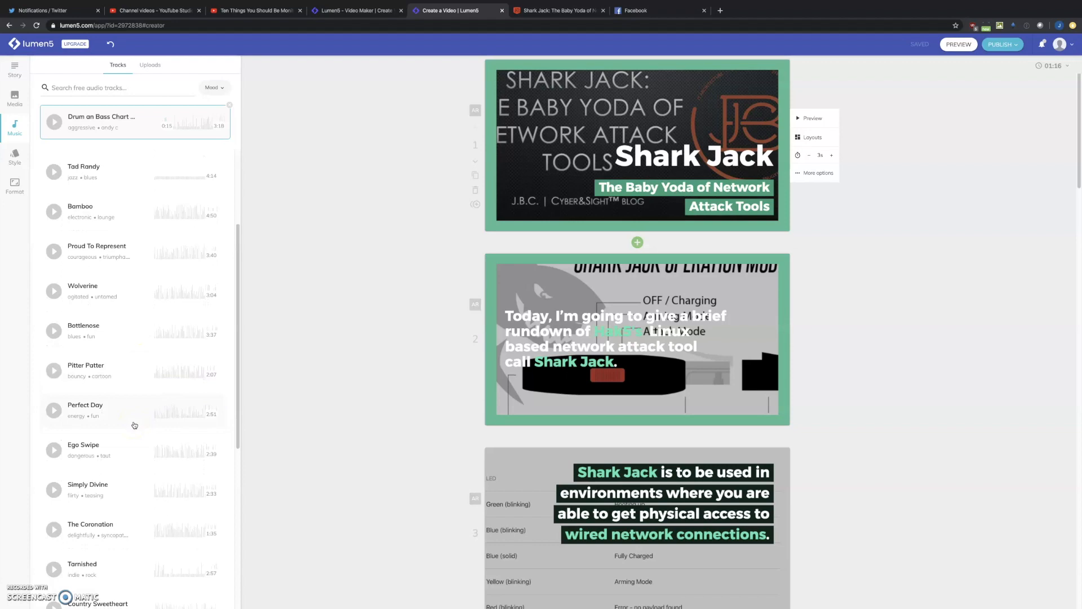
{"action": "scroll", "coordinate": [134, 424], "scroll_direction": "down", "scroll_amount": 1}
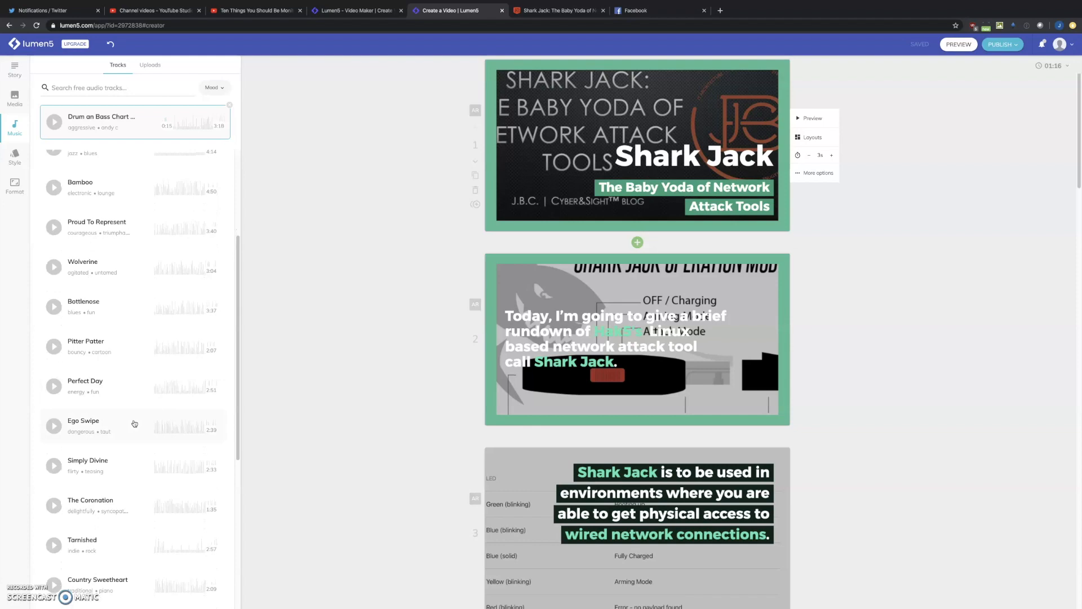
Listen to samples of the Watchful, Bamboo and Wolverine tracks, skipping ahead within Watchful and Bamboo
{"action": "left_click", "coordinate": [54, 346]}
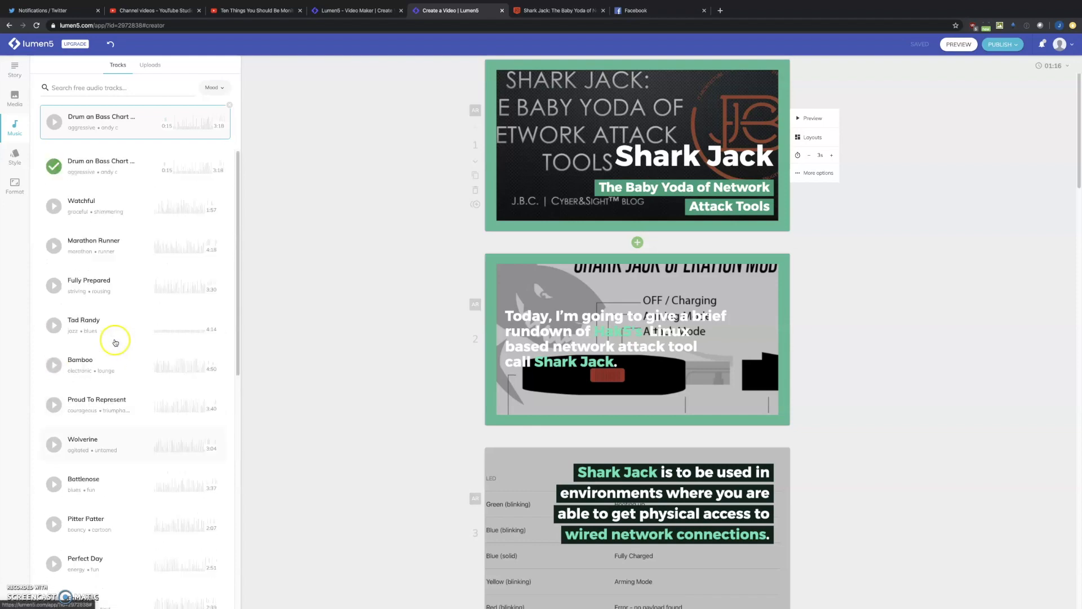
{"action": "left_click", "coordinate": [54, 208]}
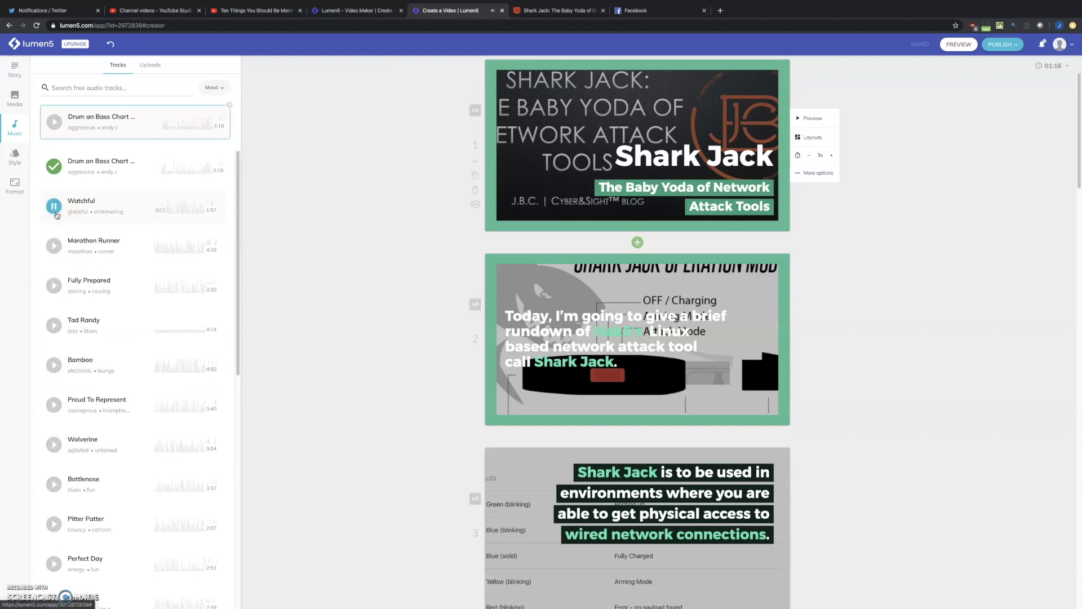
{"action": "left_click", "coordinate": [174, 209]}
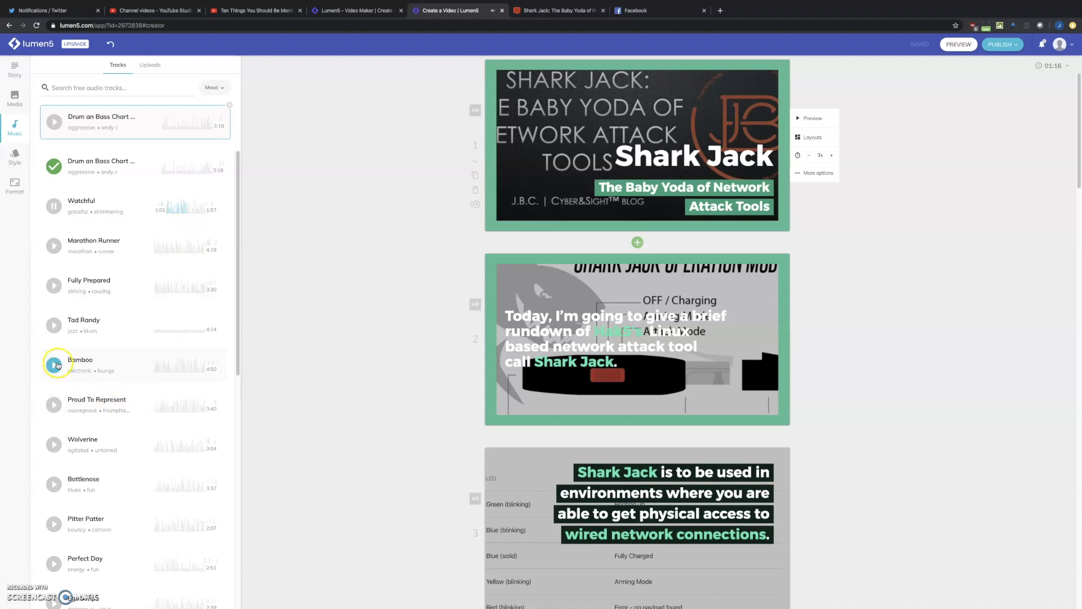
{"action": "left_click", "coordinate": [56, 364]}
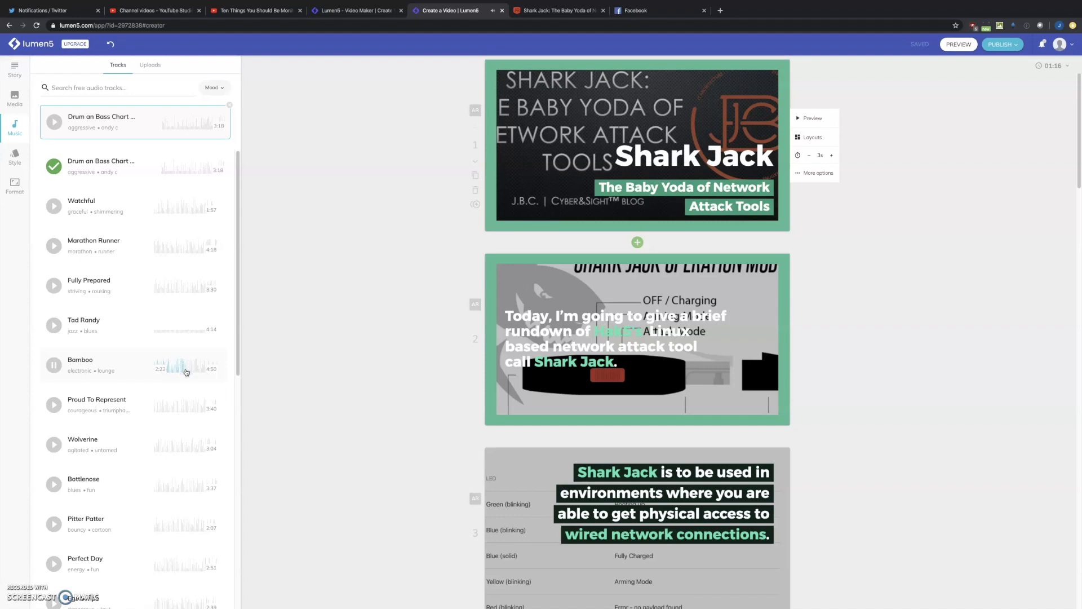
{"action": "left_click", "coordinate": [53, 365]}
{"action": "left_click", "coordinate": [67, 457]}
{"action": "left_click", "coordinate": [54, 445]}
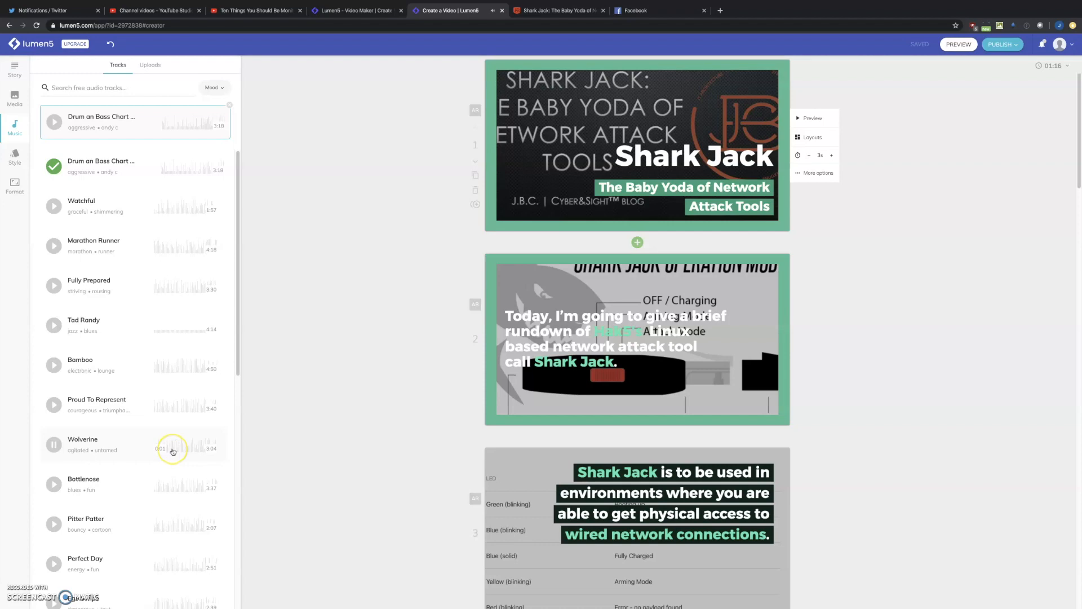
Stop the Wolverine sample and play the preview of scene 2
{"action": "left_click", "coordinate": [53, 445]}
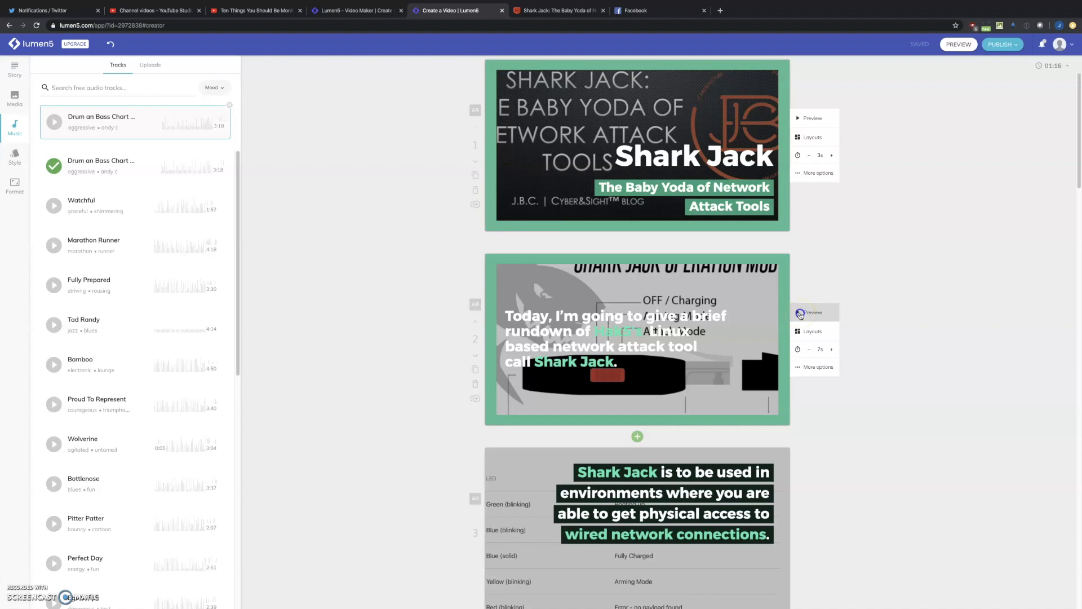
{"action": "left_click", "coordinate": [800, 314]}
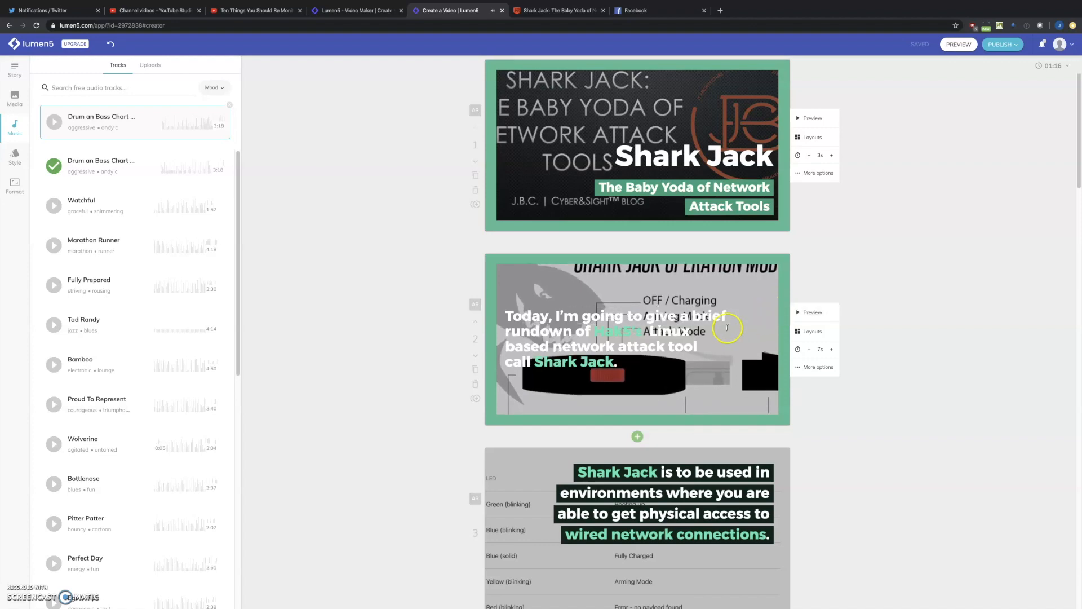
Look through the captions and backgrounds of scenes 3 to 8 and reopen the article's story text
{"action": "scroll", "coordinate": [727, 327], "scroll_direction": "down", "scroll_amount": 5}
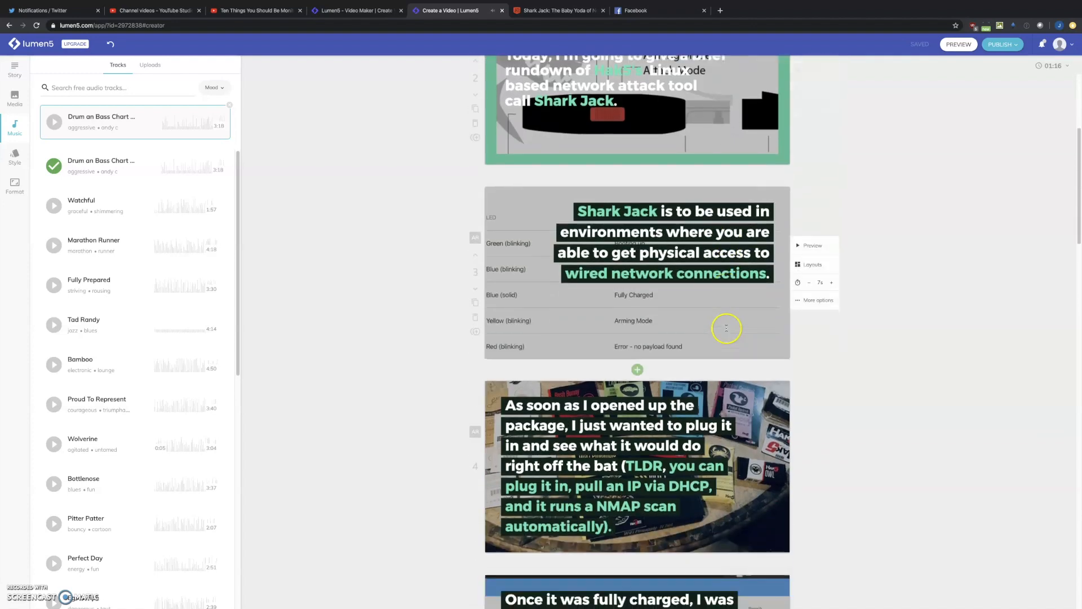
{"action": "scroll", "coordinate": [726, 327], "scroll_direction": "down", "scroll_amount": 3}
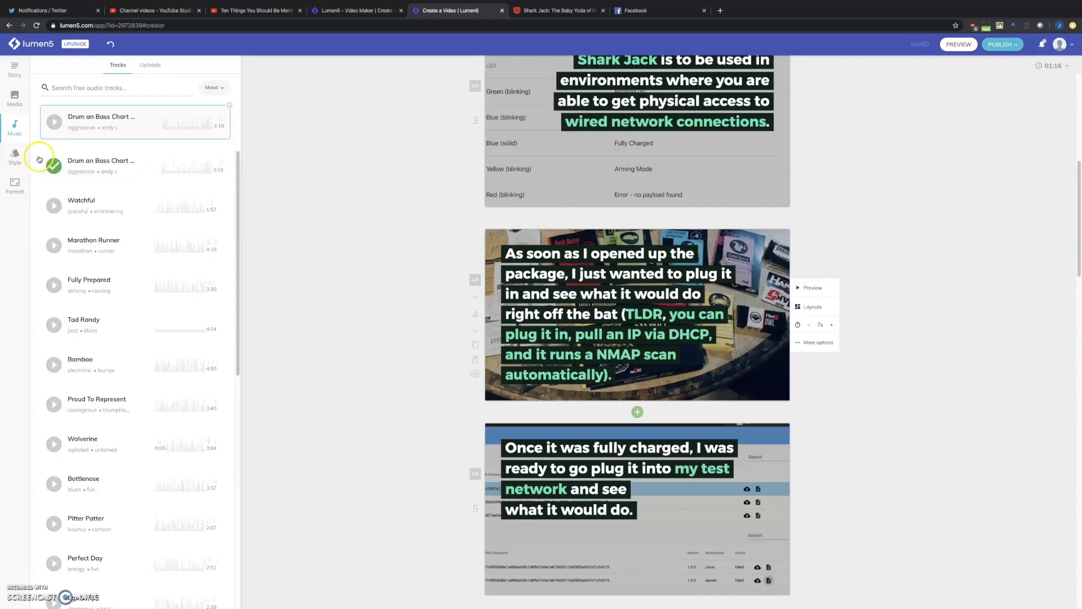
{"action": "scroll", "coordinate": [609, 150], "scroll_direction": "down", "scroll_amount": 2}
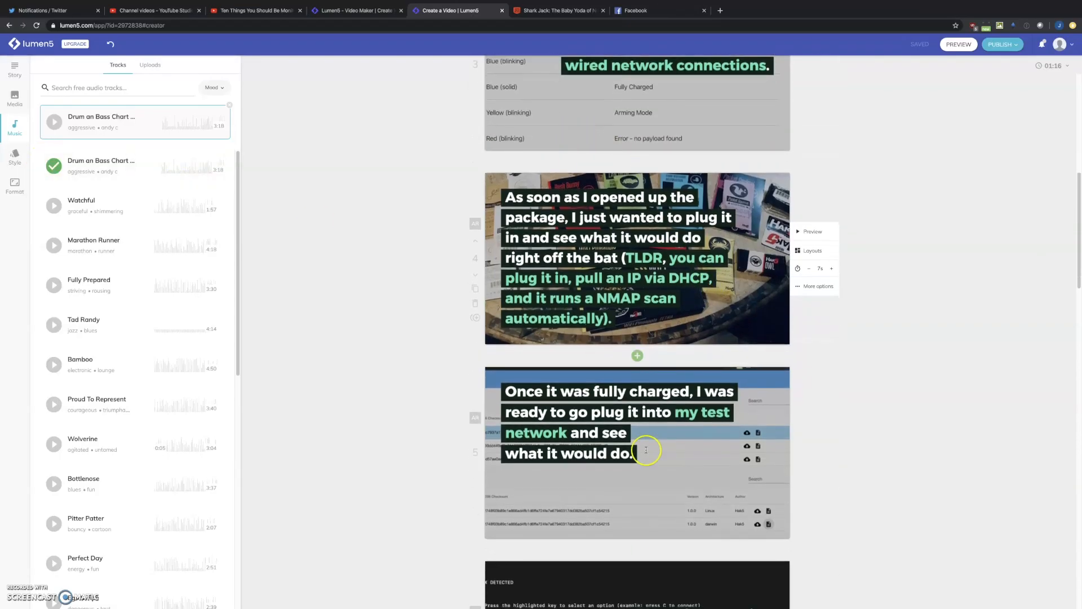
{"action": "scroll", "coordinate": [646, 449], "scroll_direction": "down", "scroll_amount": 8}
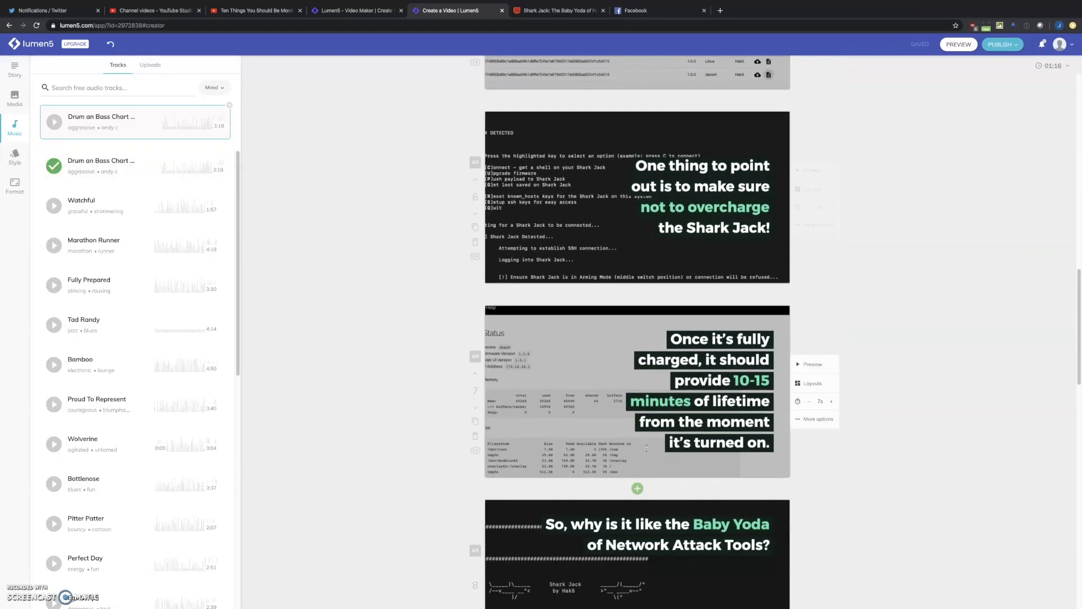
{"action": "left_click", "coordinate": [14, 70]}
{"action": "scroll", "coordinate": [694, 432], "scroll_direction": "down", "scroll_amount": 1}
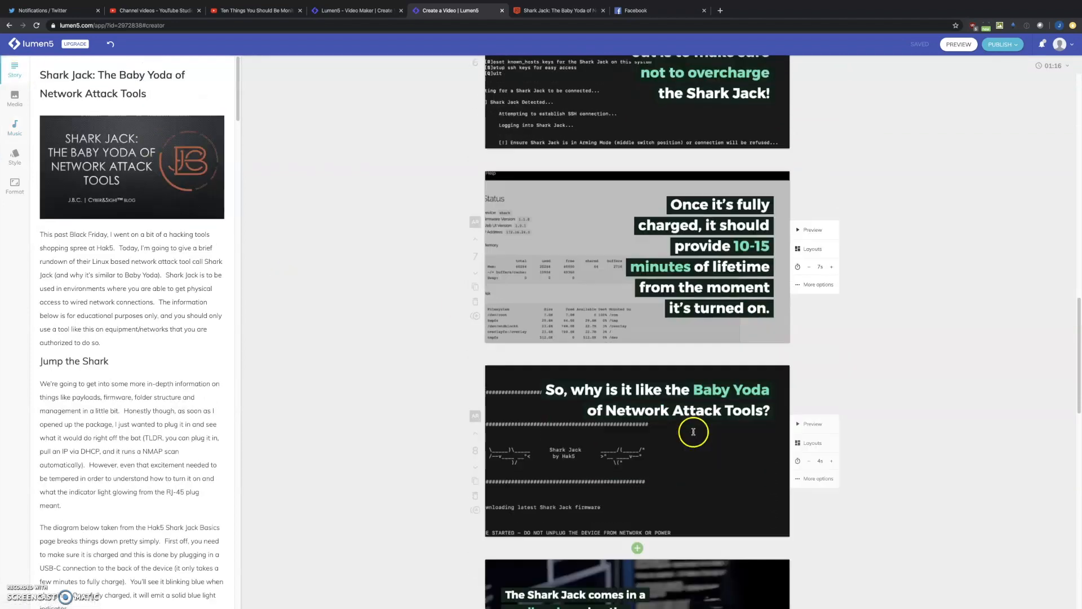
{"action": "scroll", "coordinate": [693, 432], "scroll_direction": "down", "scroll_amount": 6}
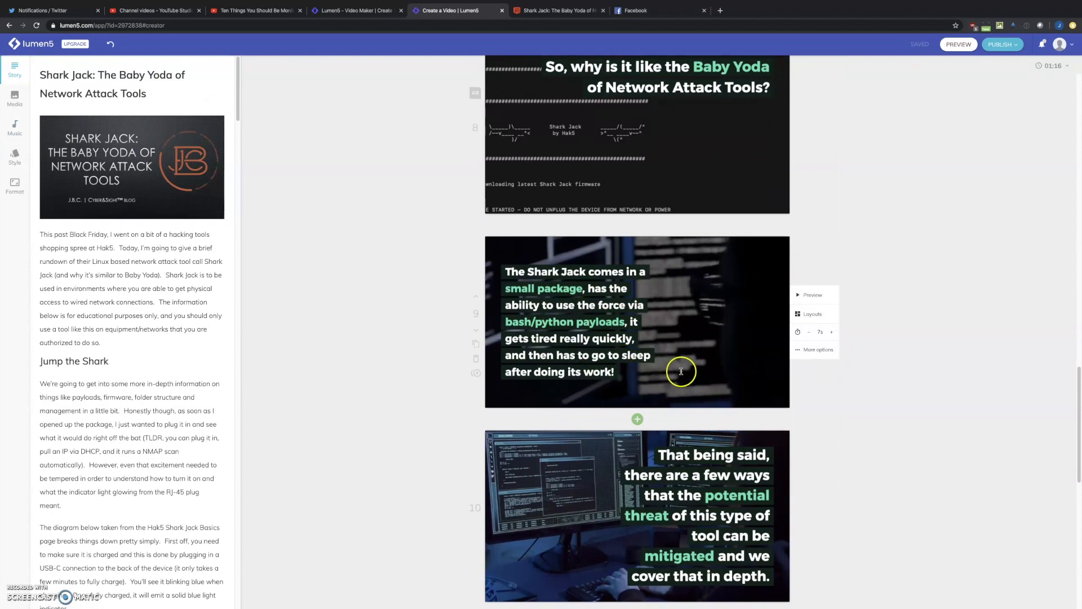
Preview scenes 9 and 10 with their stock video backgrounds and view scene 11 below them
{"action": "left_click", "coordinate": [697, 357]}
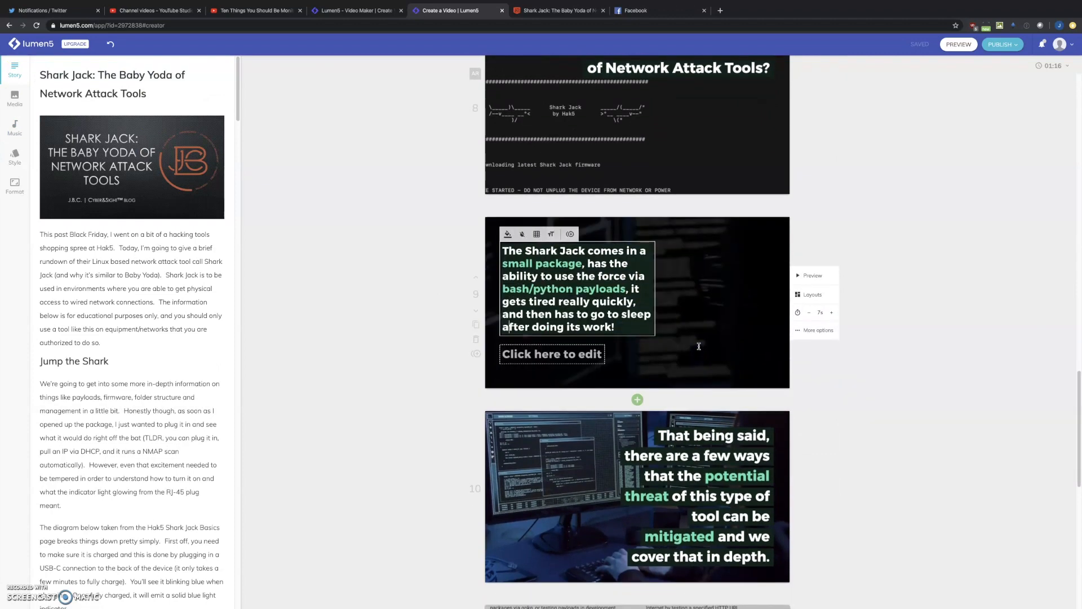
{"action": "left_click", "coordinate": [811, 275]}
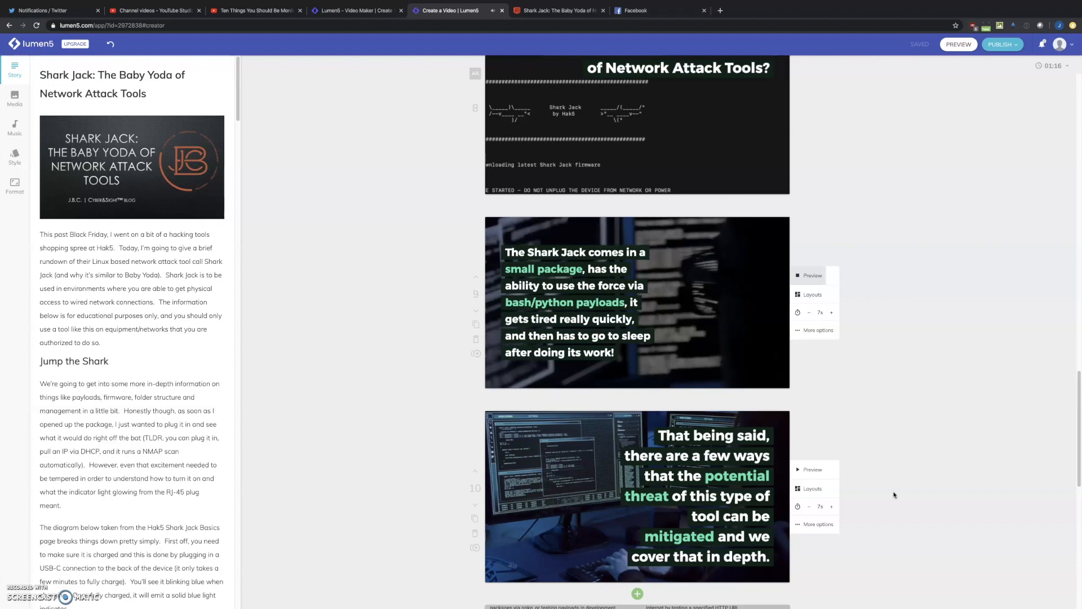
{"action": "left_click", "coordinate": [806, 472]}
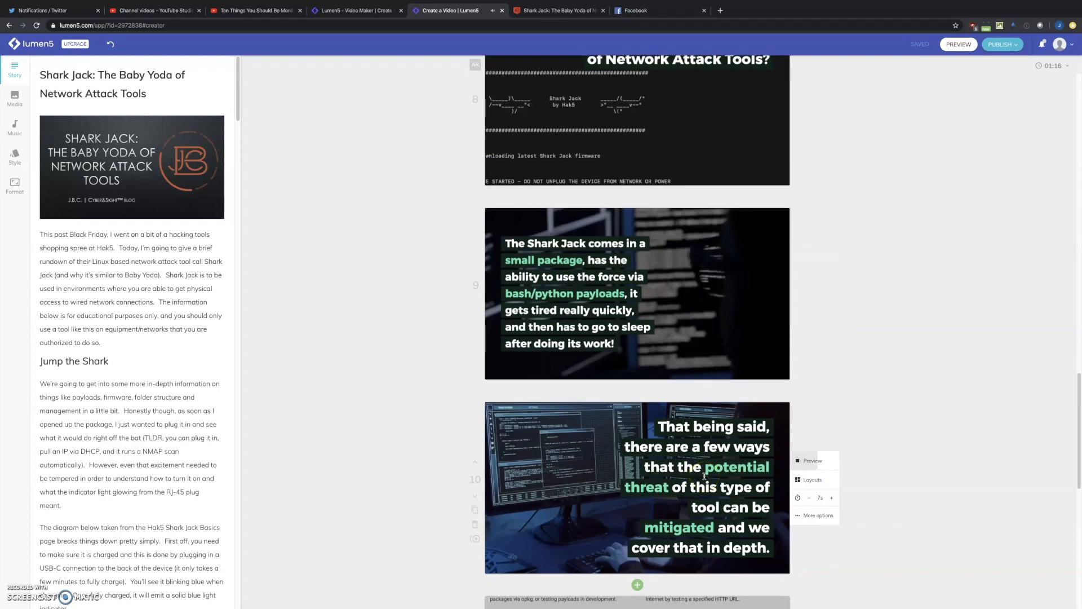
{"action": "scroll", "coordinate": [704, 475], "scroll_direction": "down", "scroll_amount": 1}
{"action": "scroll", "coordinate": [845, 518], "scroll_direction": "down", "scroll_amount": 2}
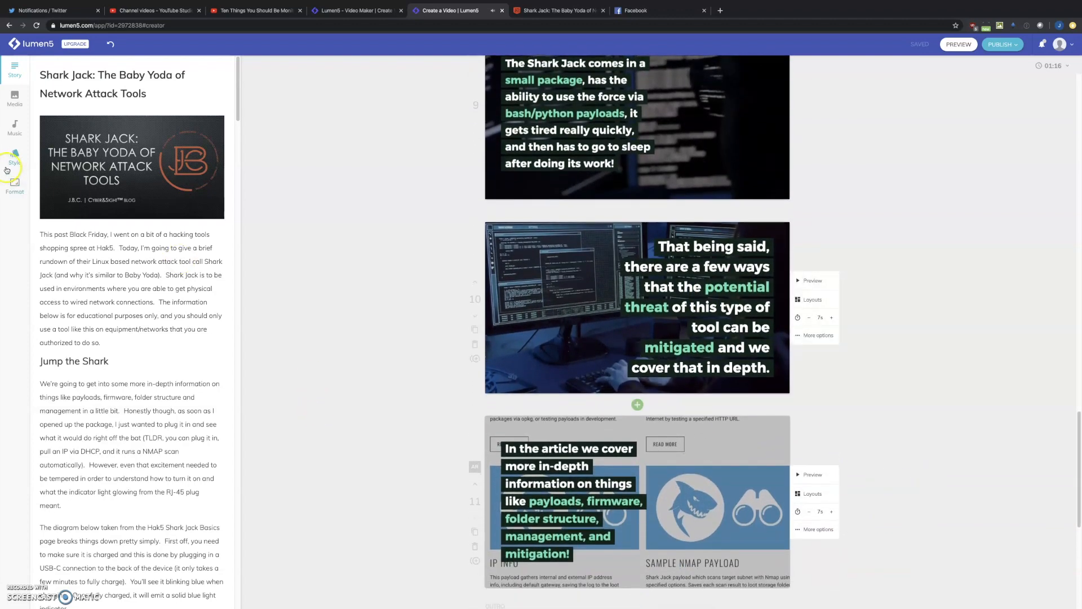
Search the photo and video library for "firewall", browse the clips and check the Marketplace label on the FIREWALL clip
{"action": "left_click", "coordinate": [15, 100]}
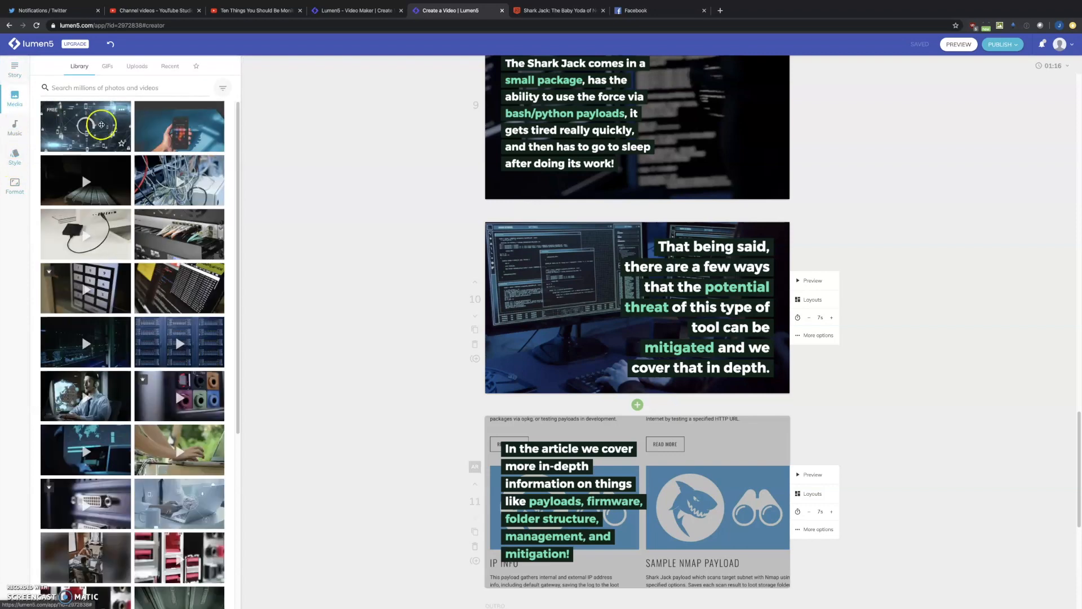
{"action": "left_click", "coordinate": [127, 87]}
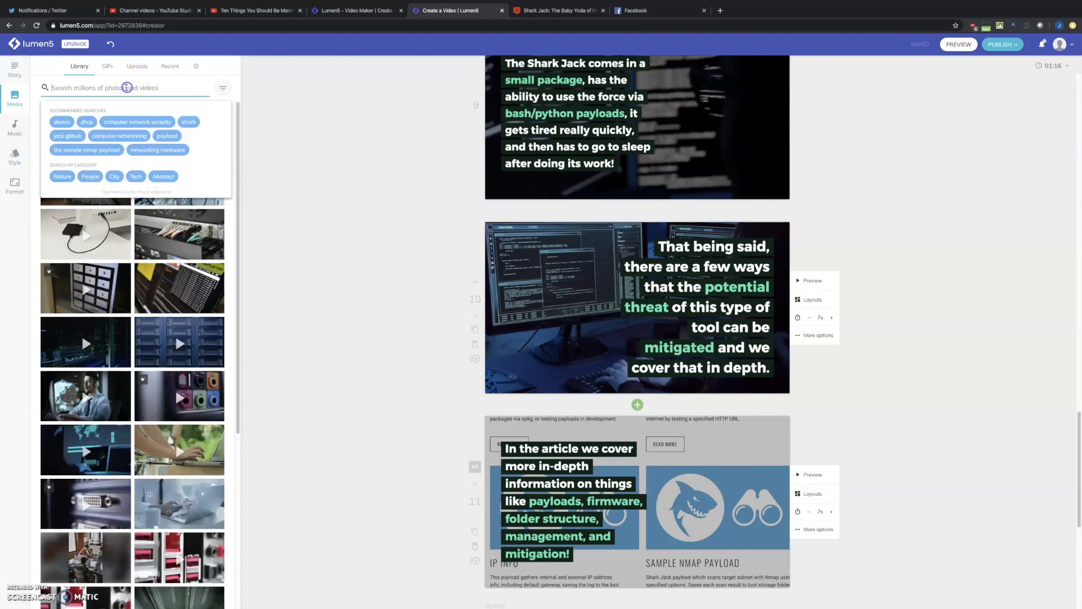
{"action": "type", "text": "fi"}
{"action": "key", "text": "Return"}
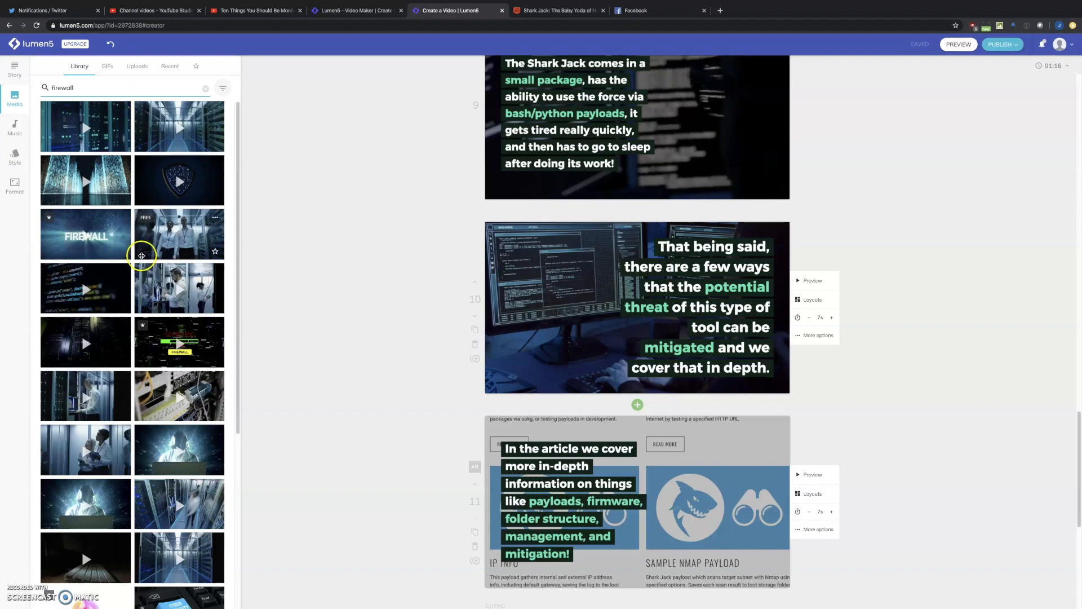
{"action": "scroll", "coordinate": [141, 254], "scroll_direction": "down", "scroll_amount": 3}
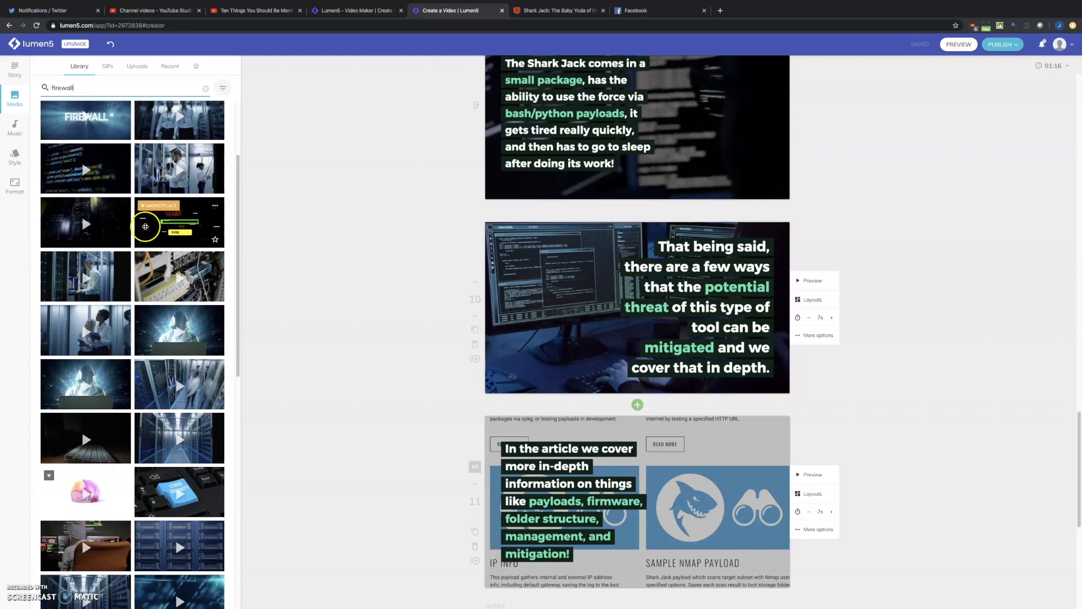
{"action": "scroll", "coordinate": [112, 229], "scroll_direction": "down", "scroll_amount": 1}
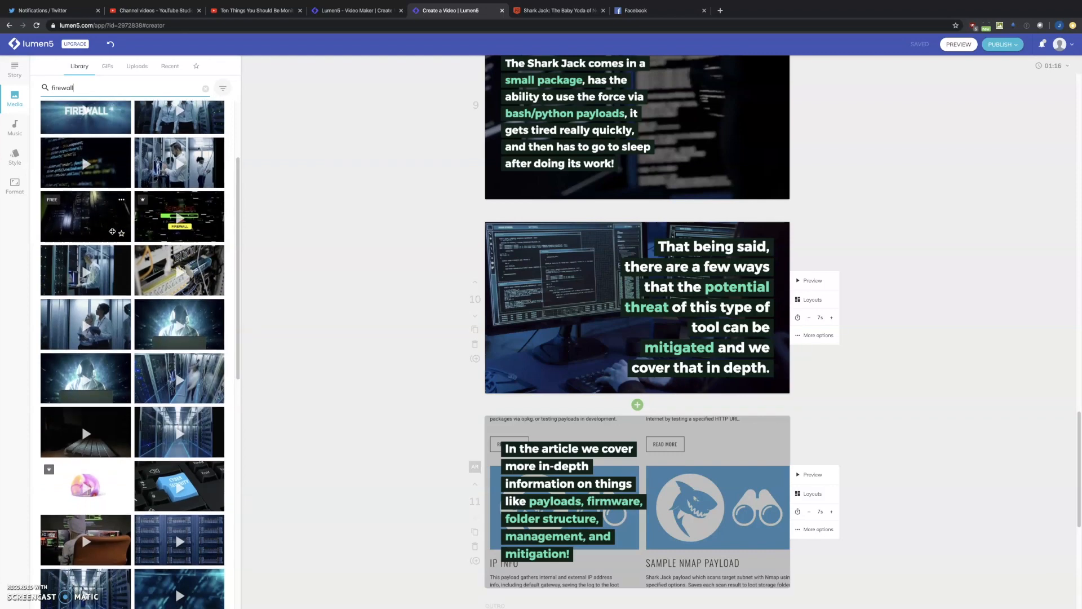
{"action": "scroll", "coordinate": [112, 217], "scroll_direction": "up", "scroll_amount": 3}
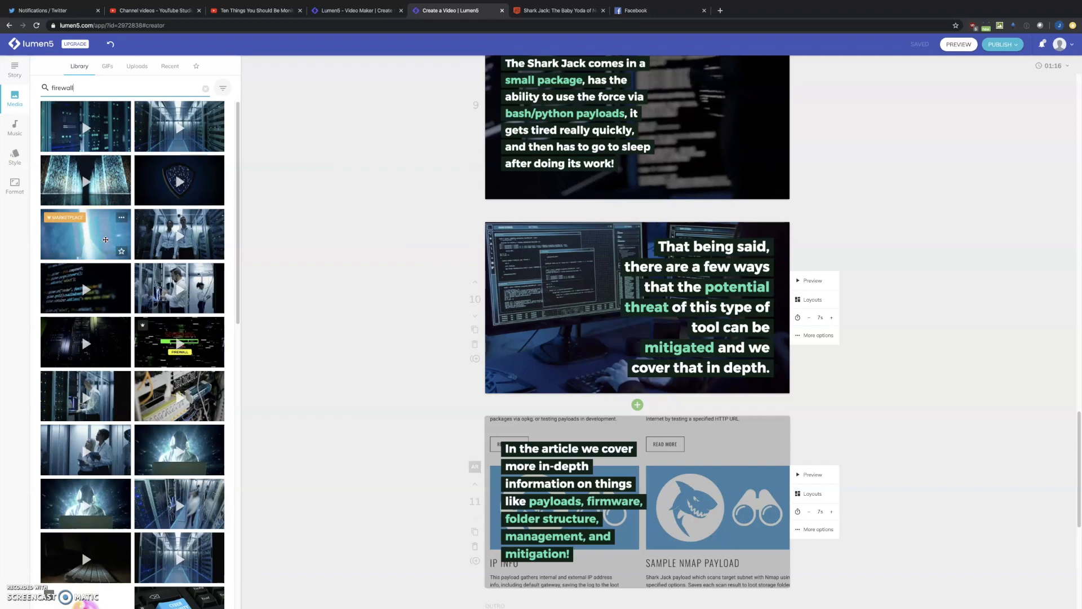
{"action": "left_click", "coordinate": [49, 221]}
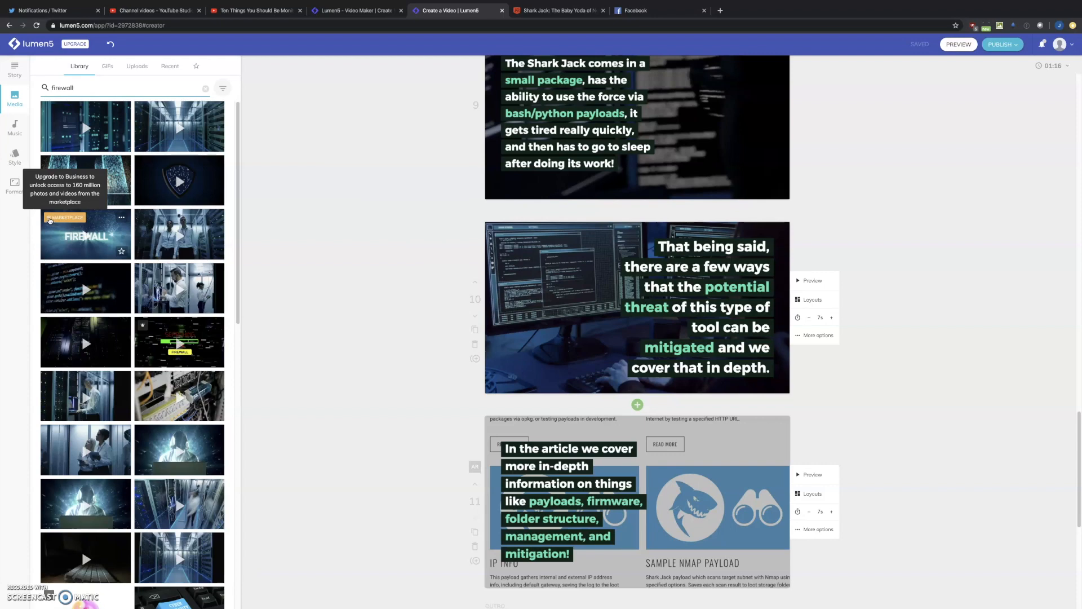
View the media collections for uploads, GIFs and recently used items
{"action": "left_click", "coordinate": [137, 67]}
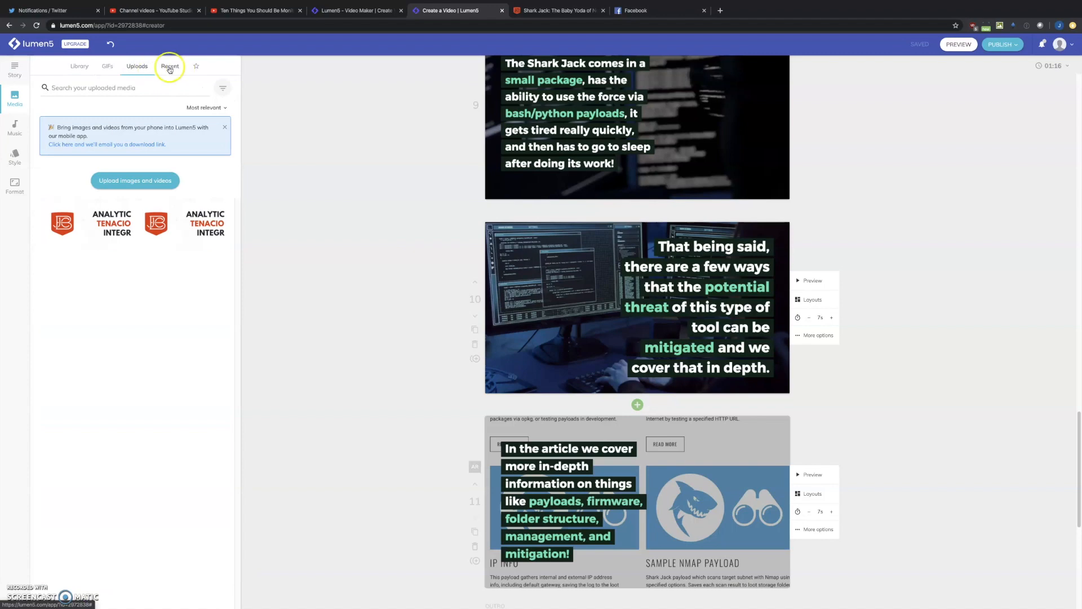
{"action": "left_click", "coordinate": [111, 69]}
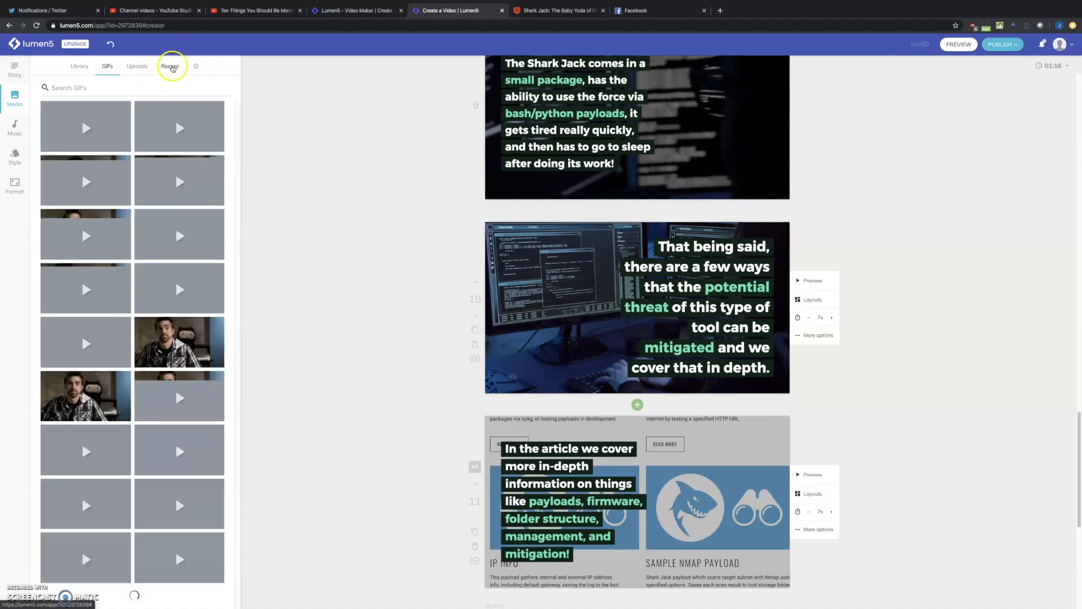
{"action": "left_click", "coordinate": [173, 67]}
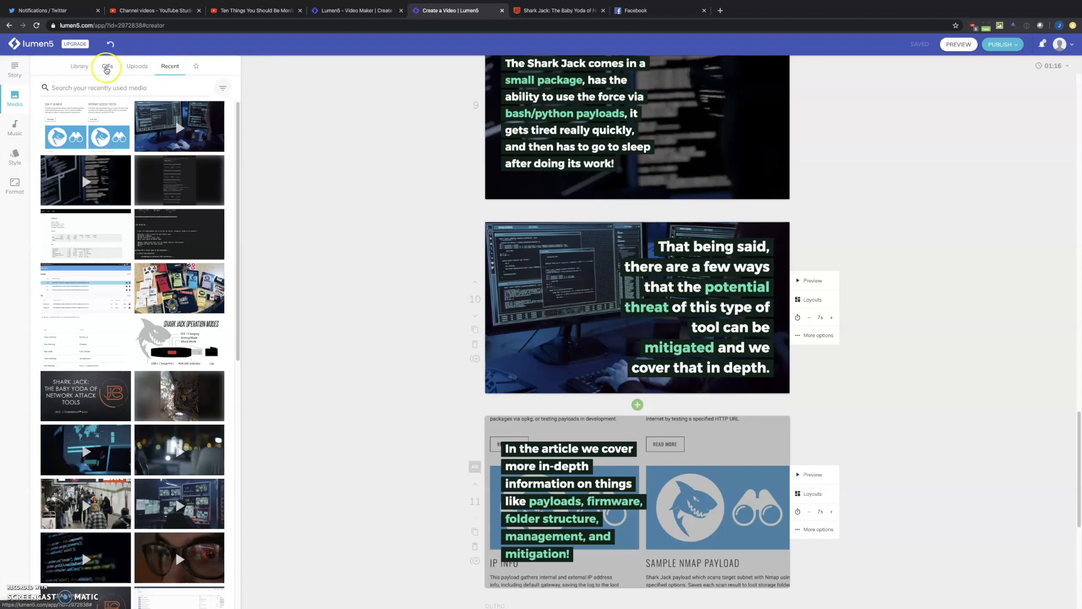
View the music upload area and return to the GIFs and uploaded logo images in the media library
{"action": "left_click", "coordinate": [15, 130]}
{"action": "left_click", "coordinate": [149, 66]}
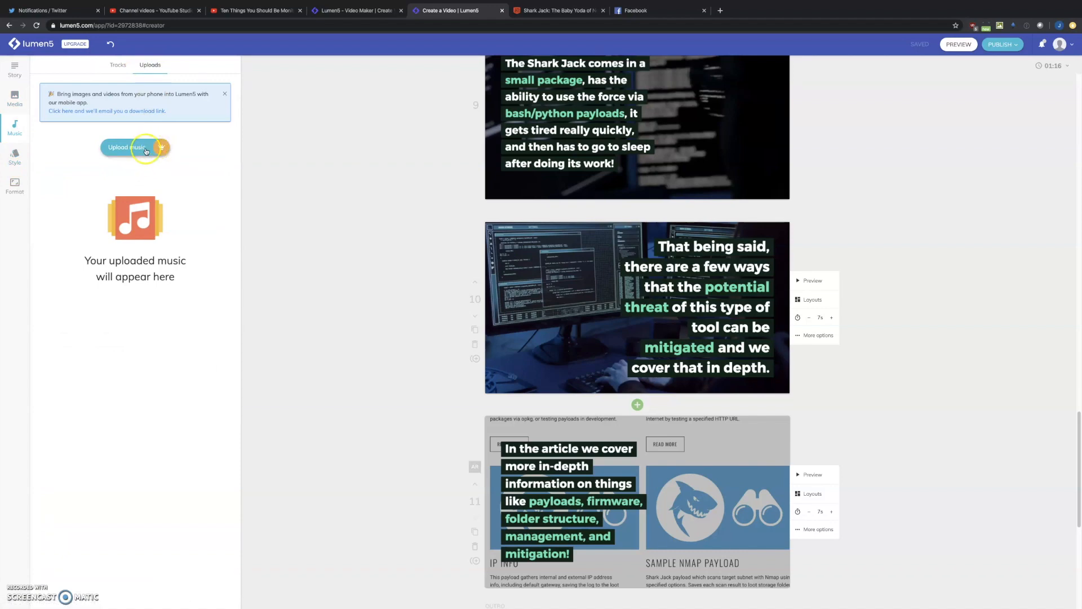
{"action": "left_click", "coordinate": [20, 106]}
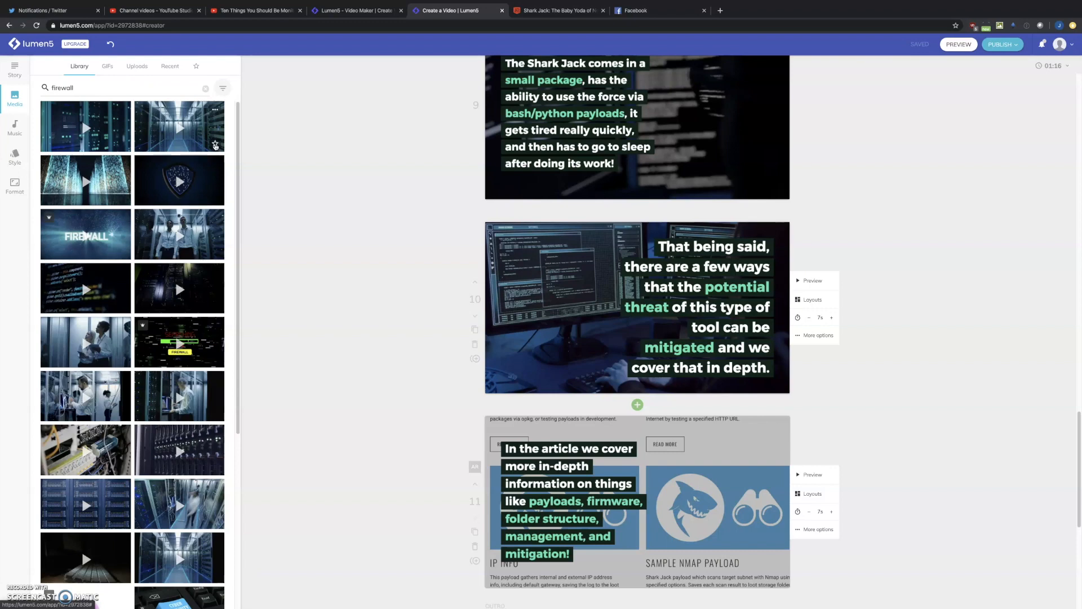
{"action": "left_click", "coordinate": [107, 68]}
{"action": "left_click", "coordinate": [144, 69]}
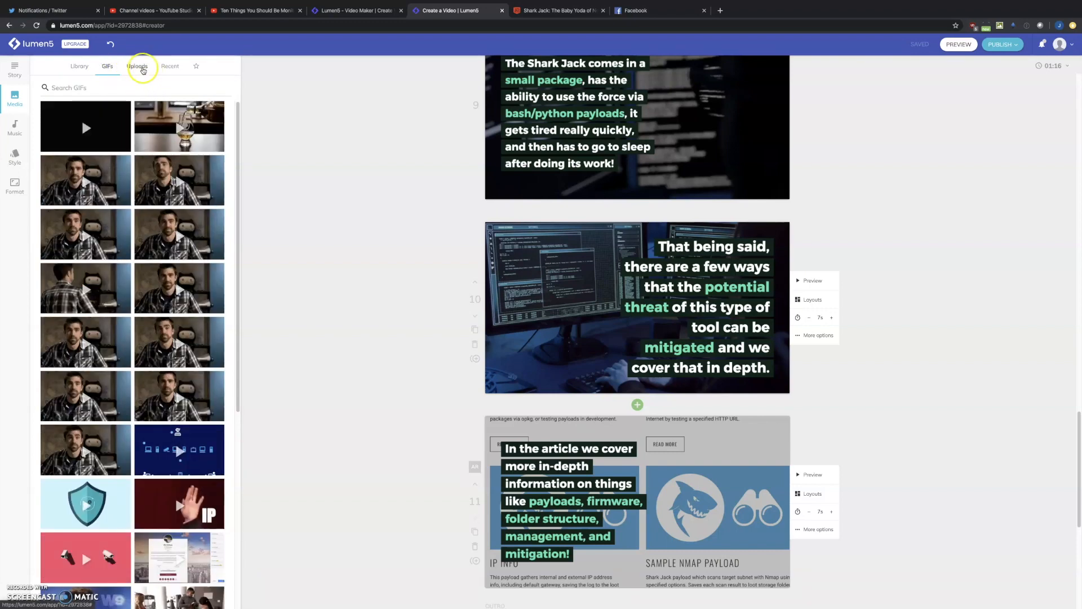
{"action": "left_click", "coordinate": [144, 69]}
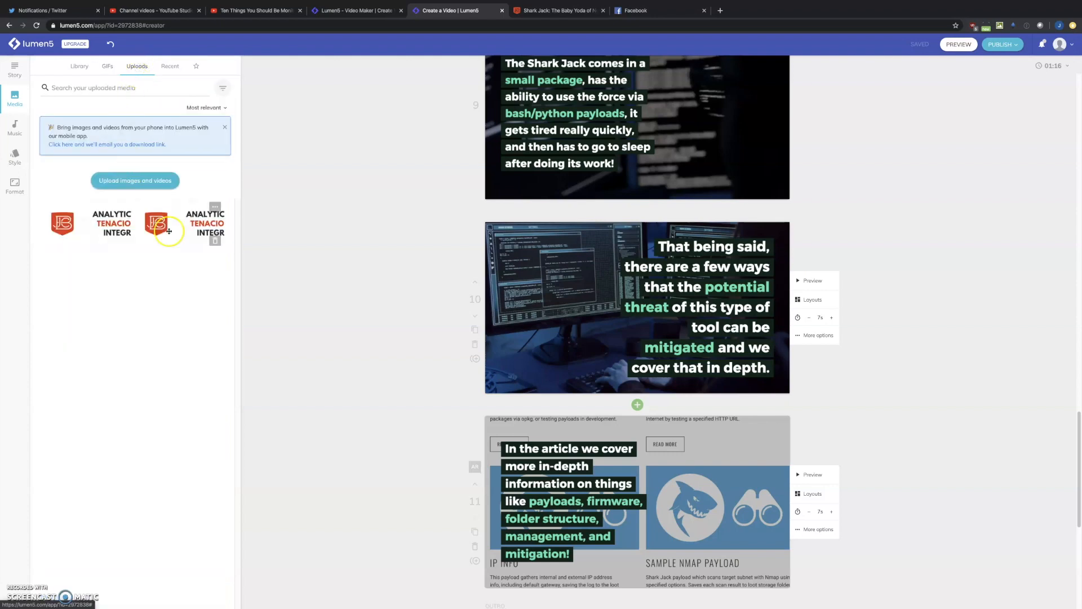
Review the branded outro, go back through the scenes up to scene 6, and return to the outro
{"action": "left_click", "coordinate": [595, 505]}
{"action": "scroll", "coordinate": [637, 524], "scroll_direction": "down", "scroll_amount": 7}
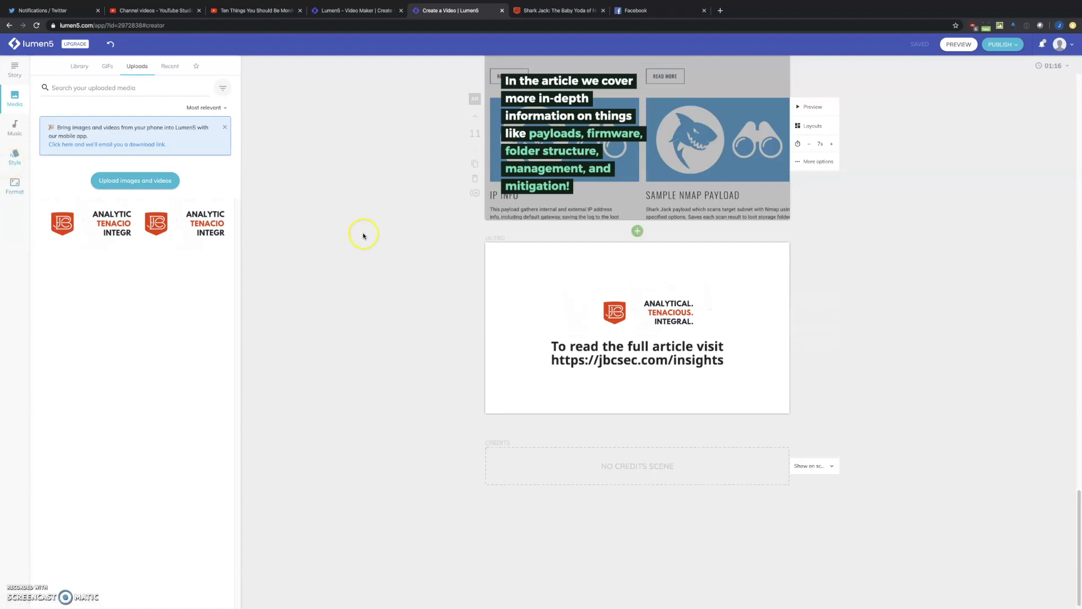
{"action": "scroll", "coordinate": [362, 235], "scroll_direction": "up", "scroll_amount": 3}
{"action": "scroll", "coordinate": [363, 236], "scroll_direction": "up", "scroll_amount": 2}
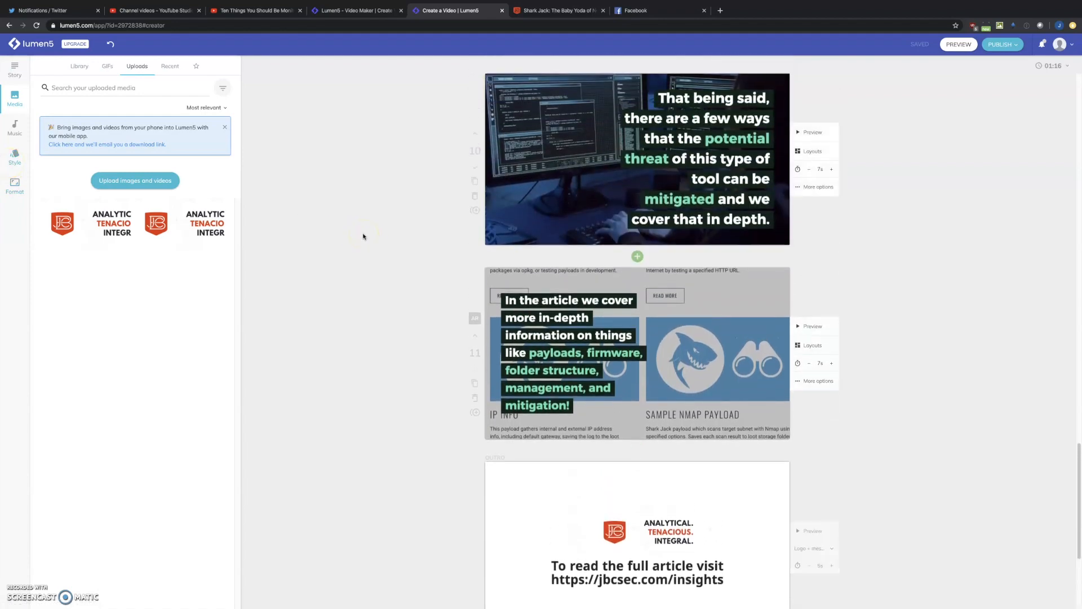
{"action": "scroll", "coordinate": [363, 236], "scroll_direction": "up", "scroll_amount": 9}
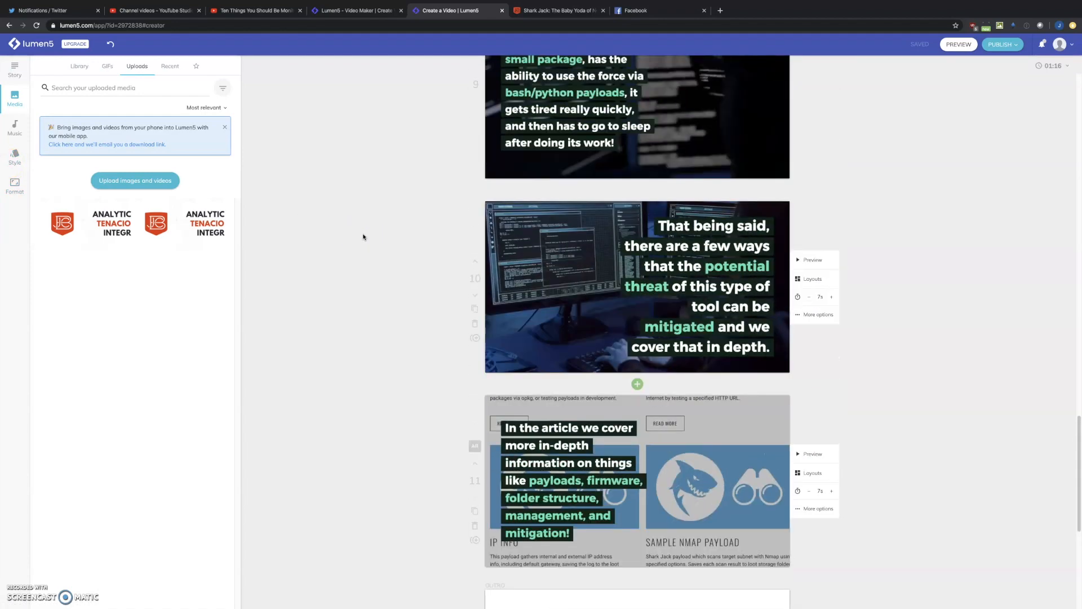
{"action": "scroll", "coordinate": [362, 236], "scroll_direction": "up", "scroll_amount": 1}
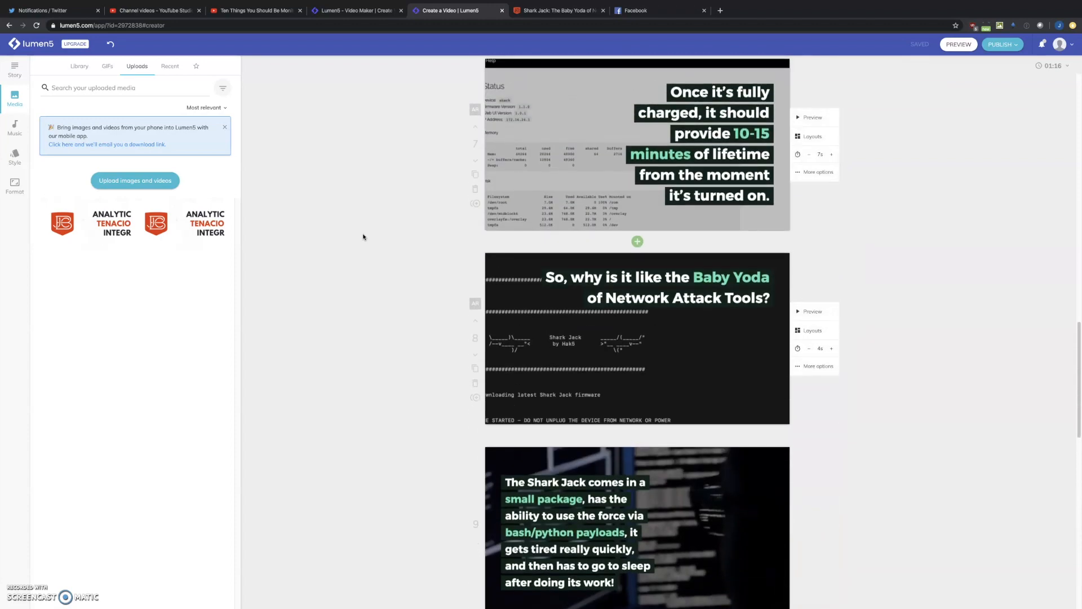
{"action": "scroll", "coordinate": [363, 237], "scroll_direction": "up", "scroll_amount": 4}
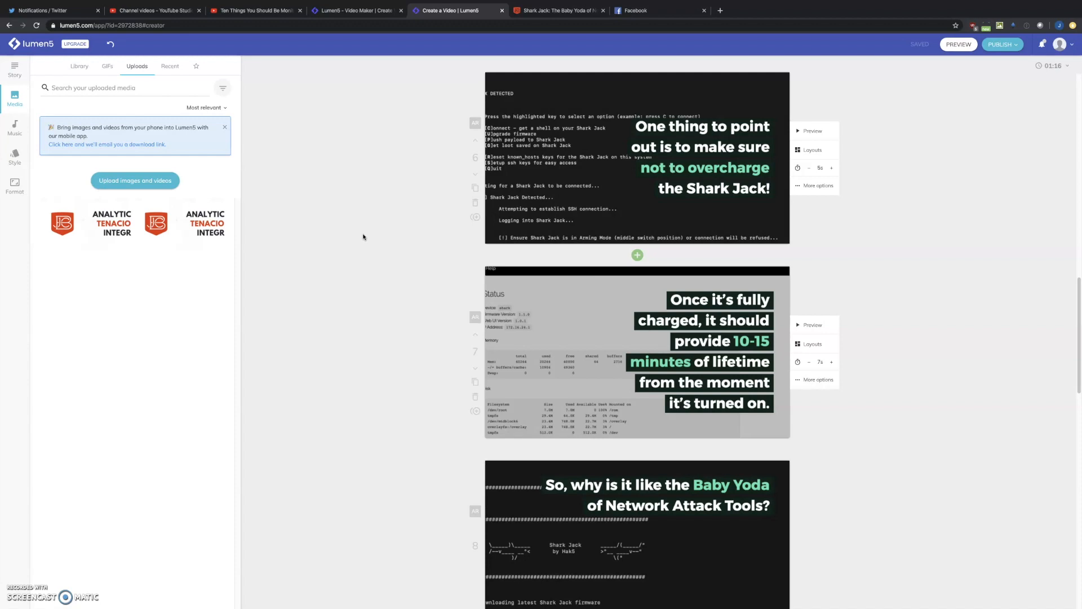
{"action": "scroll", "coordinate": [363, 237], "scroll_direction": "down", "scroll_amount": 2}
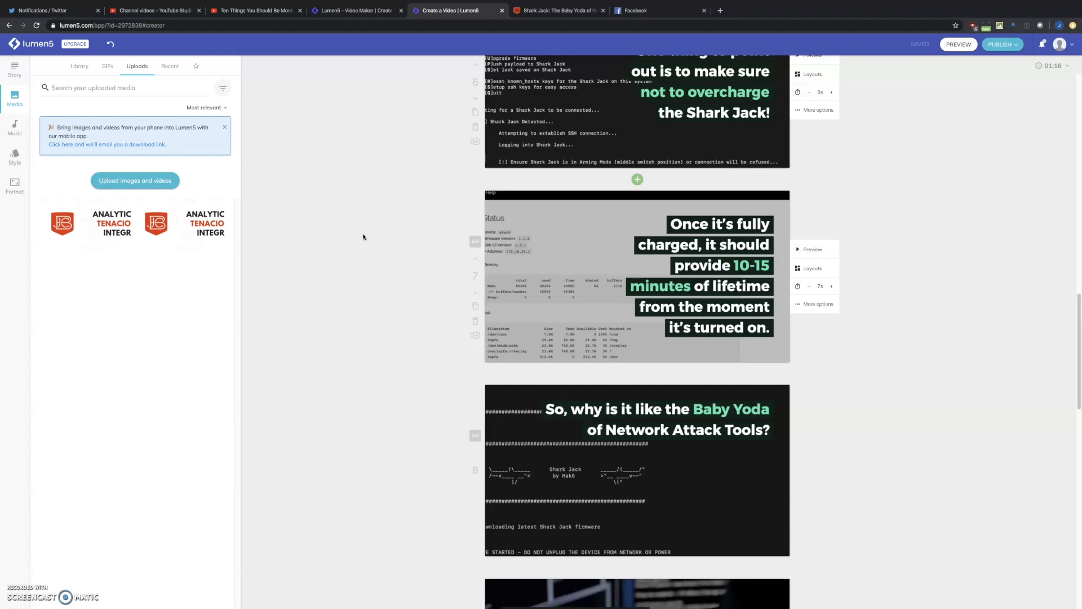
{"action": "scroll", "coordinate": [363, 237], "scroll_direction": "down", "scroll_amount": 3}
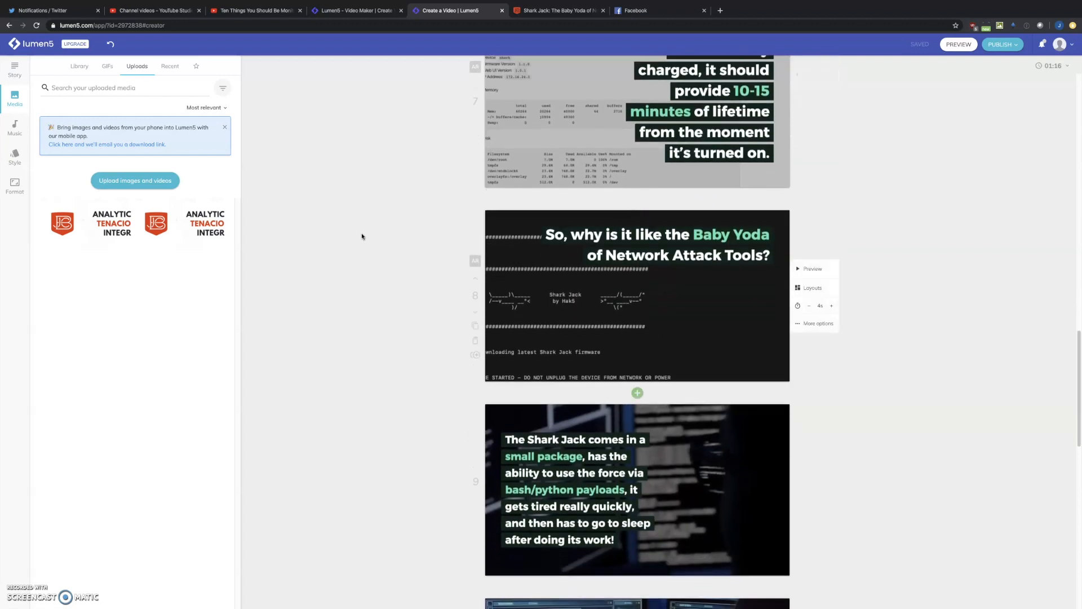
{"action": "scroll", "coordinate": [961, 419], "scroll_direction": "down", "scroll_amount": 3}
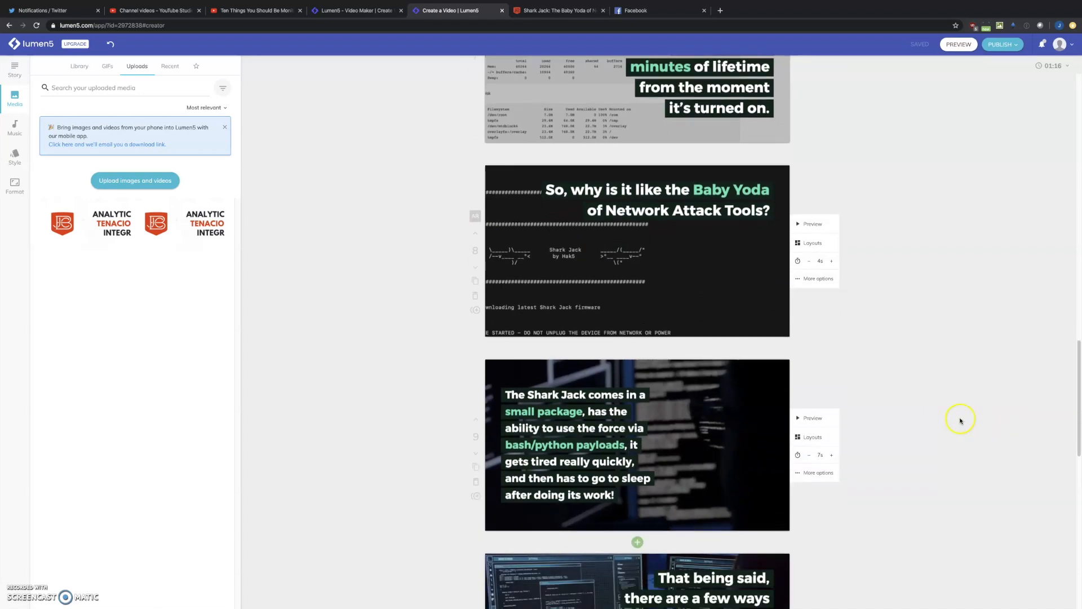
{"action": "scroll", "coordinate": [969, 415], "scroll_direction": "down", "scroll_amount": 6}
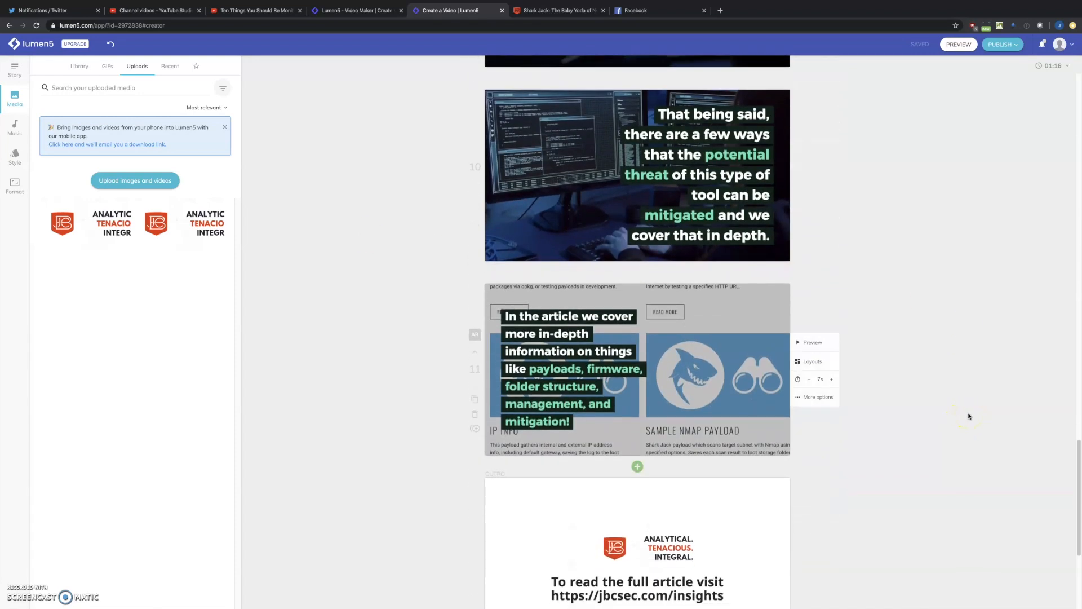
Play the preview of the whole Shark Jack video, skip ahead to its closing scenes, and close the preview
{"action": "scroll", "coordinate": [969, 416], "scroll_direction": "up", "scroll_amount": 20}
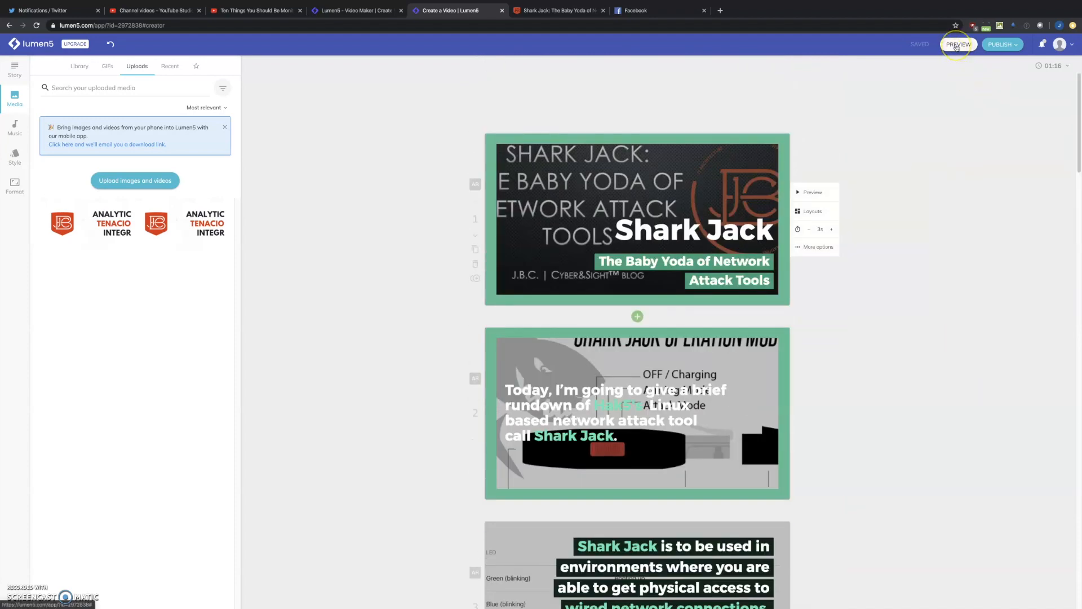
{"action": "left_click", "coordinate": [957, 45]}
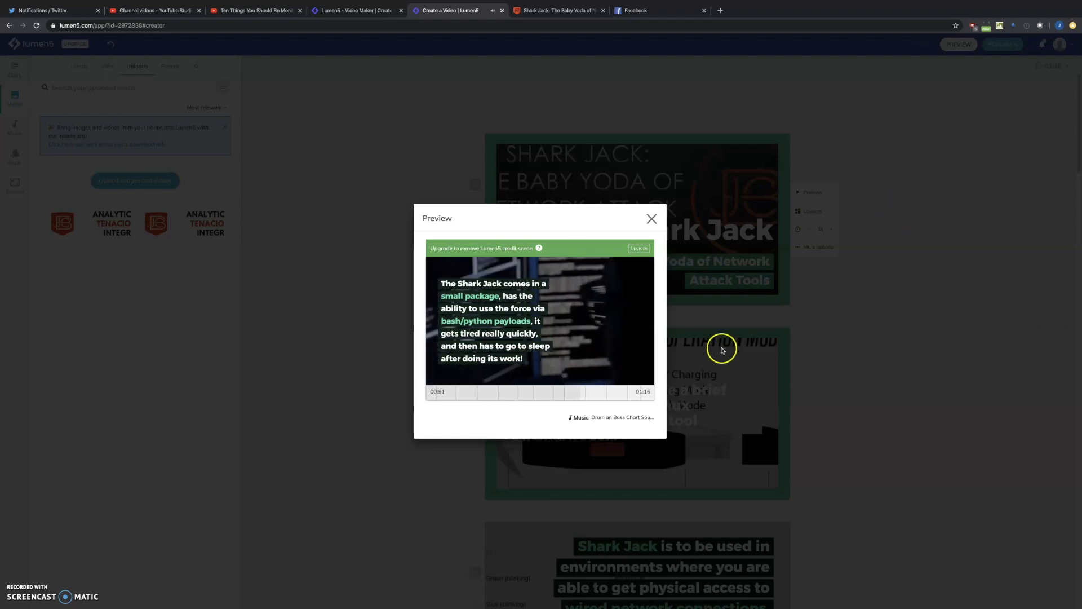
{"action": "left_click", "coordinate": [611, 393]}
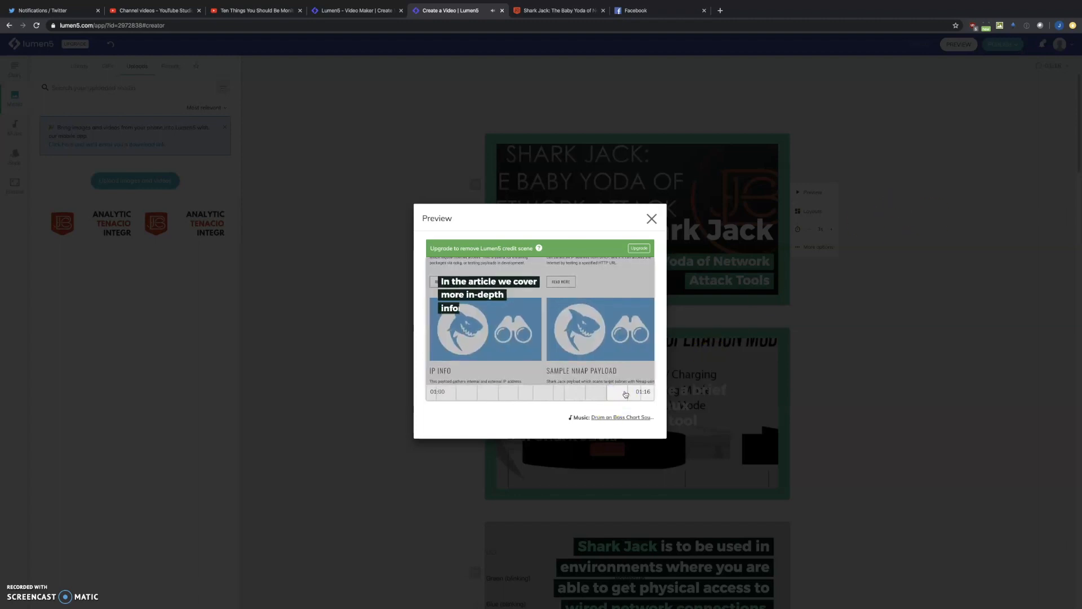
{"action": "left_click", "coordinate": [623, 393]}
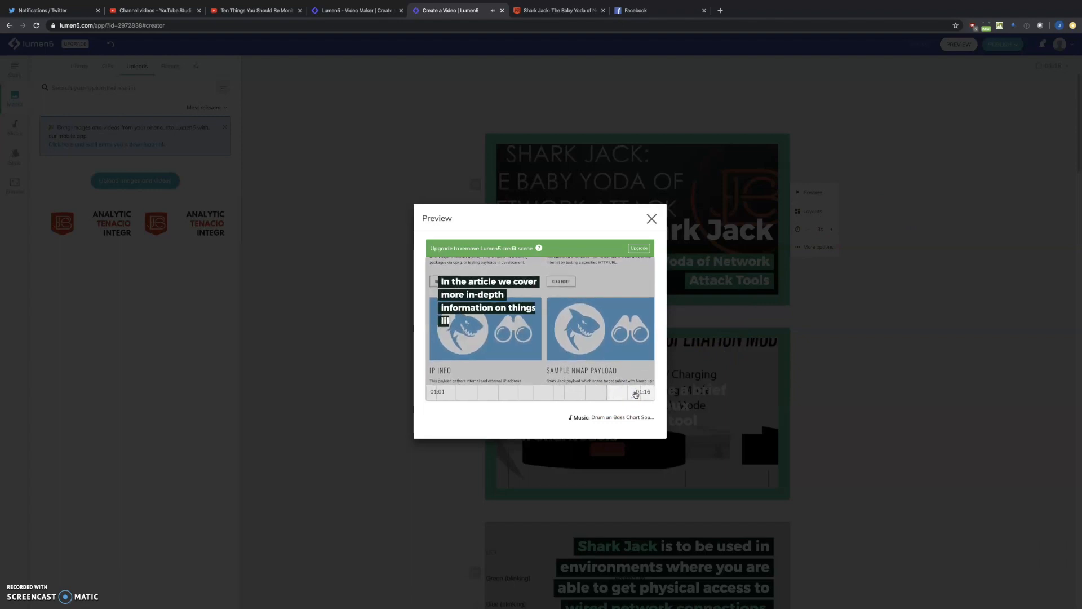
{"action": "left_click", "coordinate": [636, 393]}
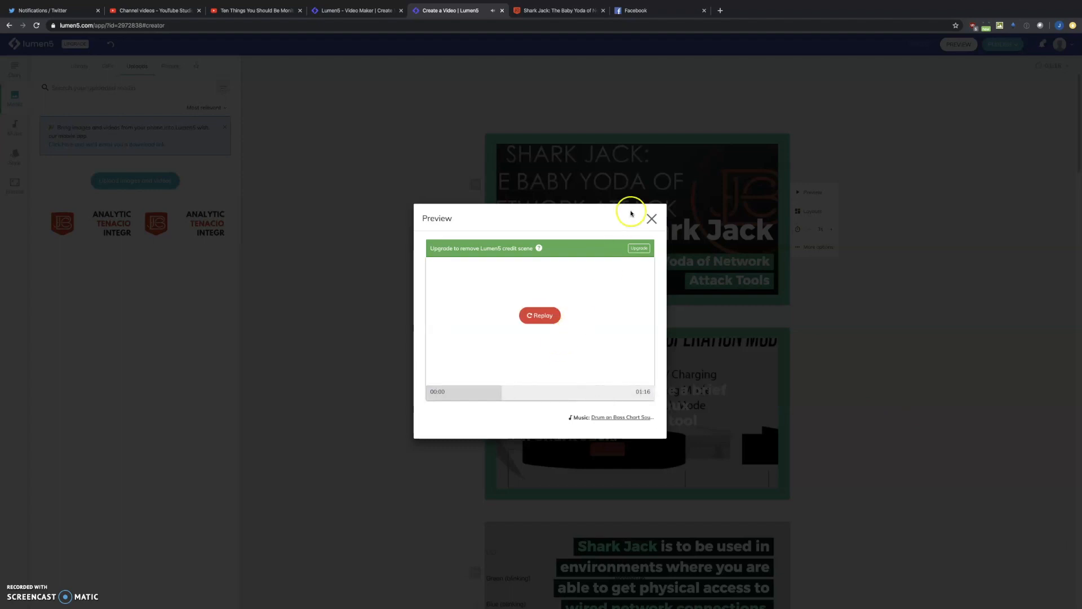
{"action": "left_click", "coordinate": [651, 220]}
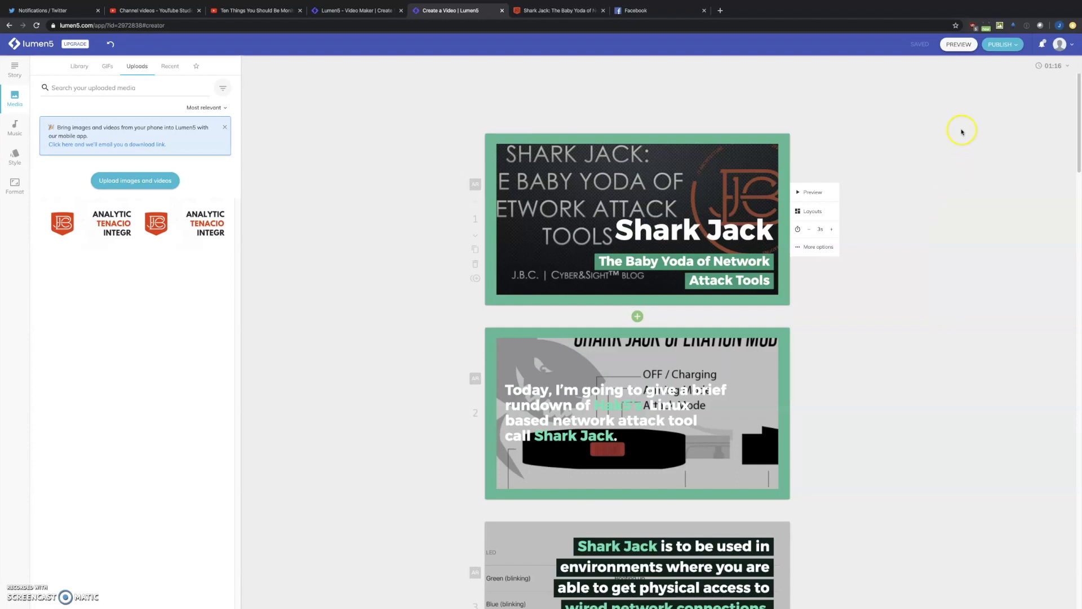
View the video's publishing options for a shareable link, download and Facebook upload
{"action": "left_click", "coordinate": [1016, 50]}
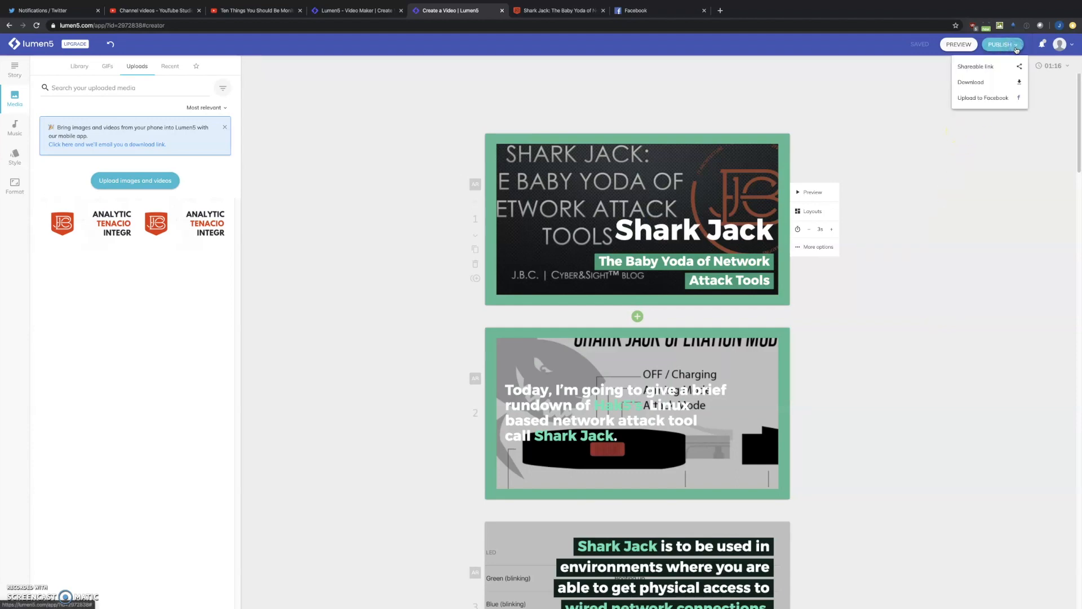
{"action": "left_click", "coordinate": [986, 70]}
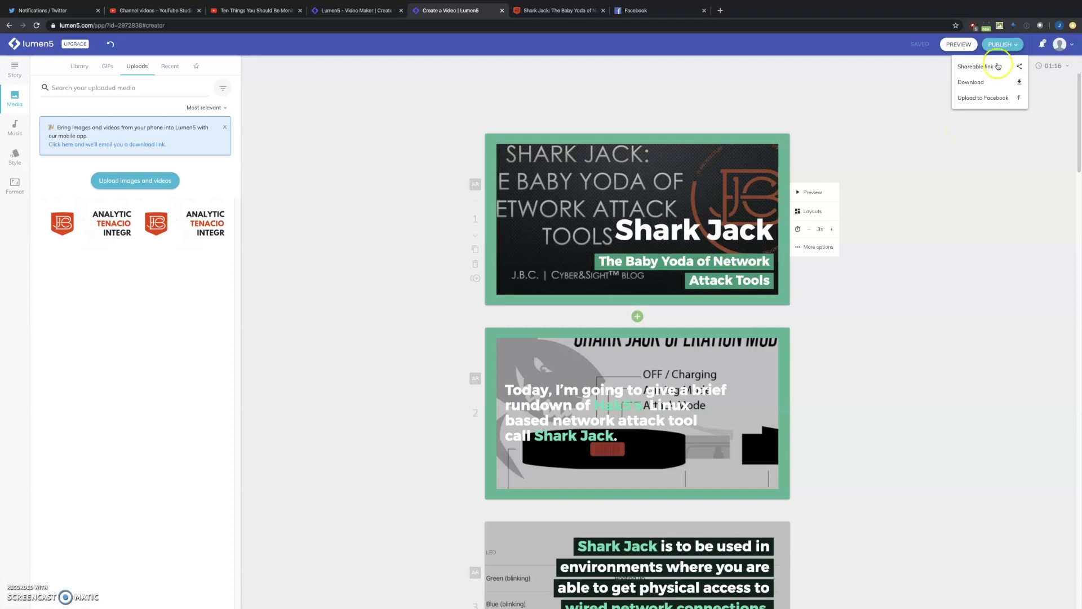